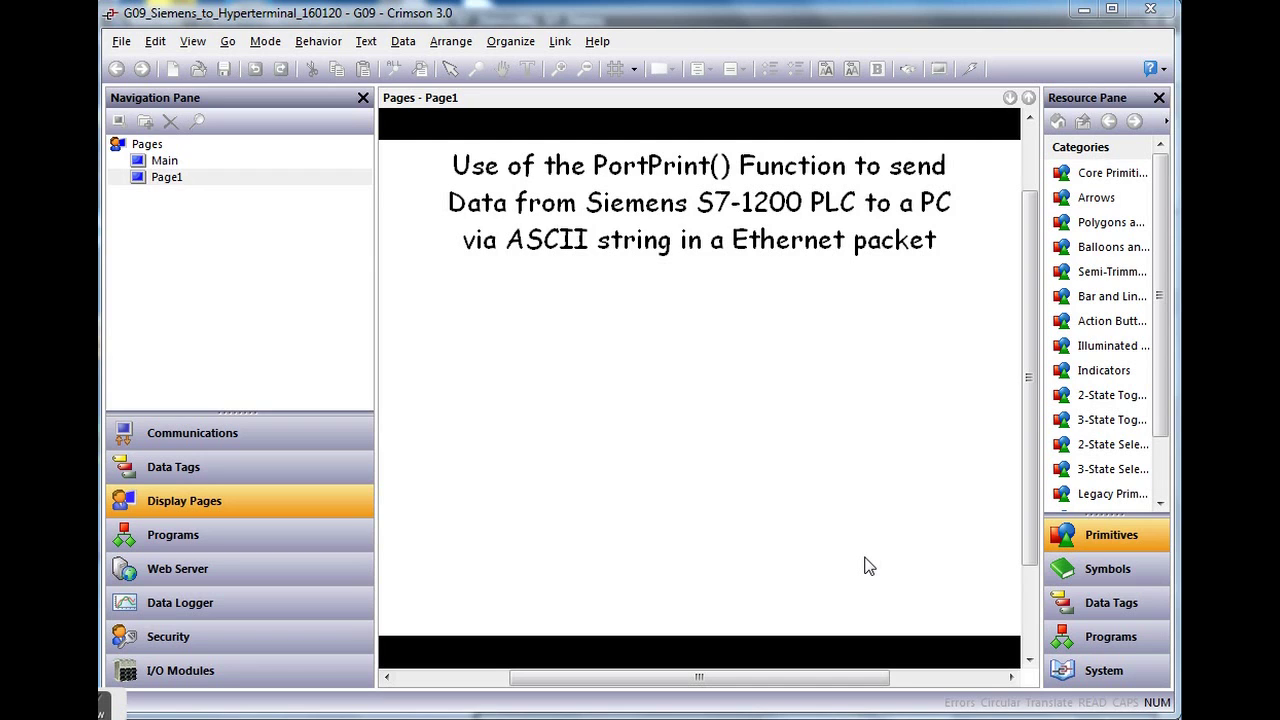
# - Zoom the Page1 editor to FULL so the whole PortPrint() title page fits in view
pyautogui.click(810, 528)
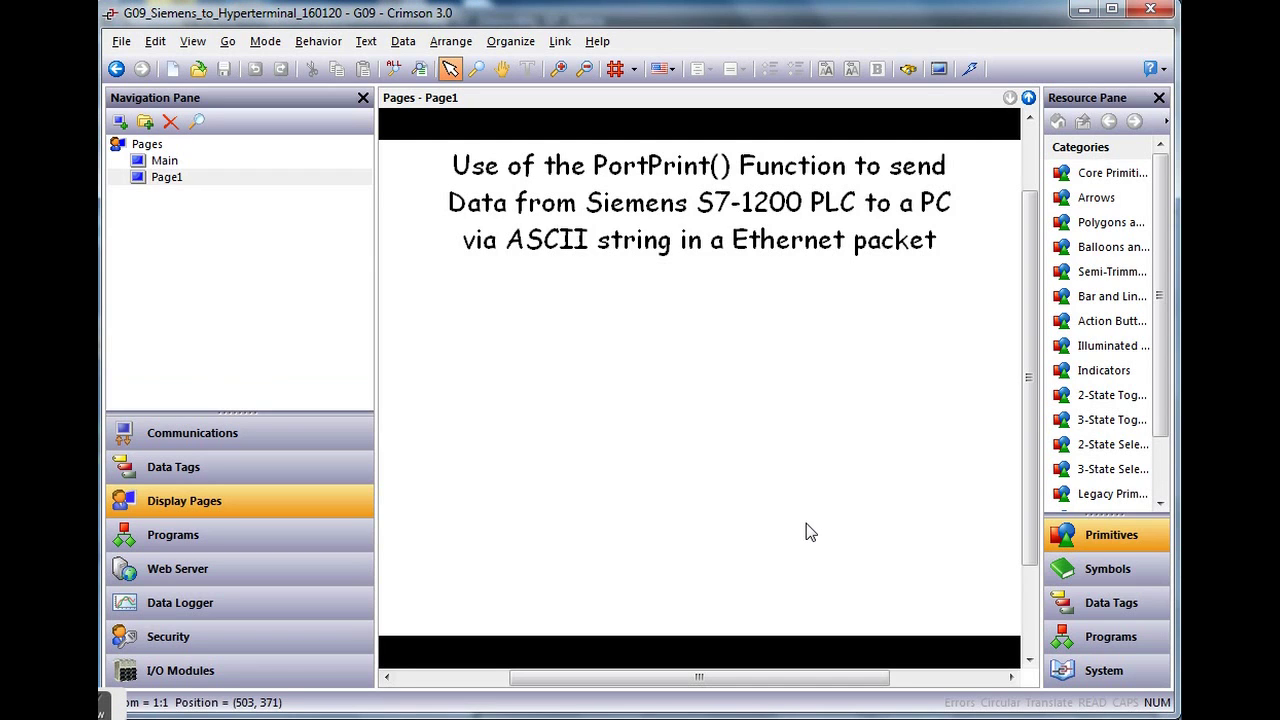
pyautogui.hotkey('ctrl', '-')
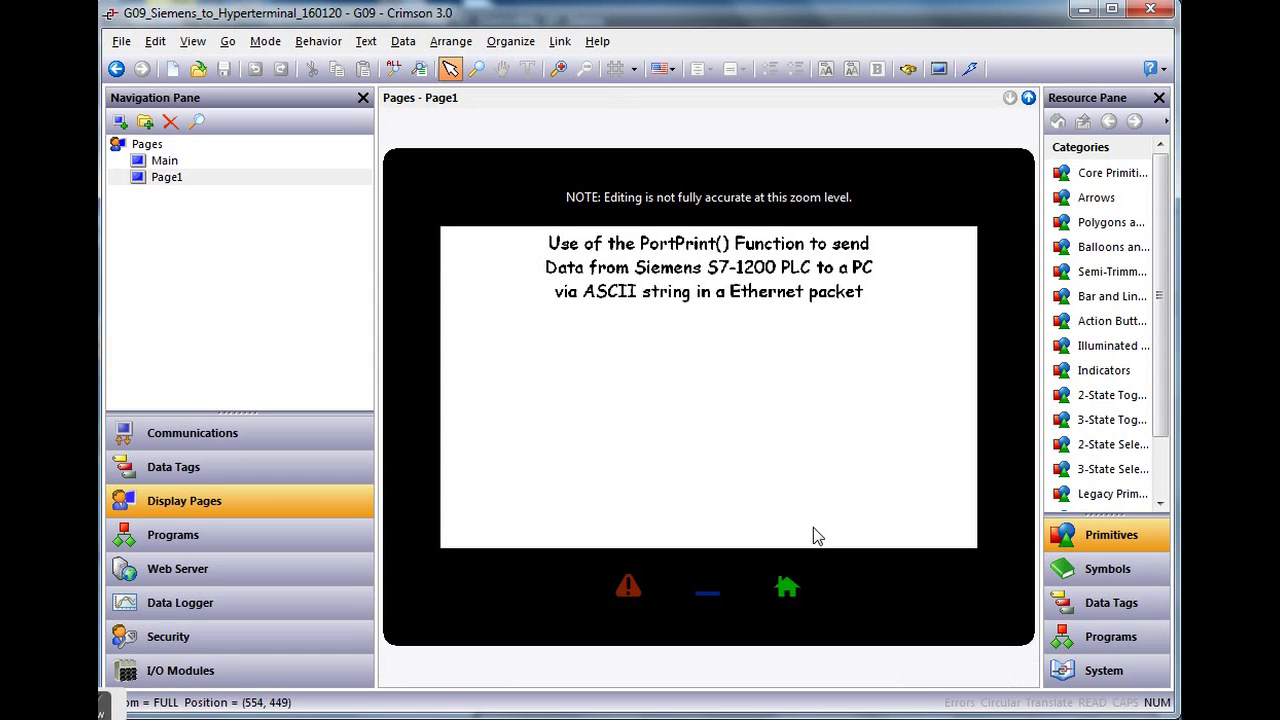
# - Review the Ethernet network port and remote download settings
pyautogui.click(280, 448)
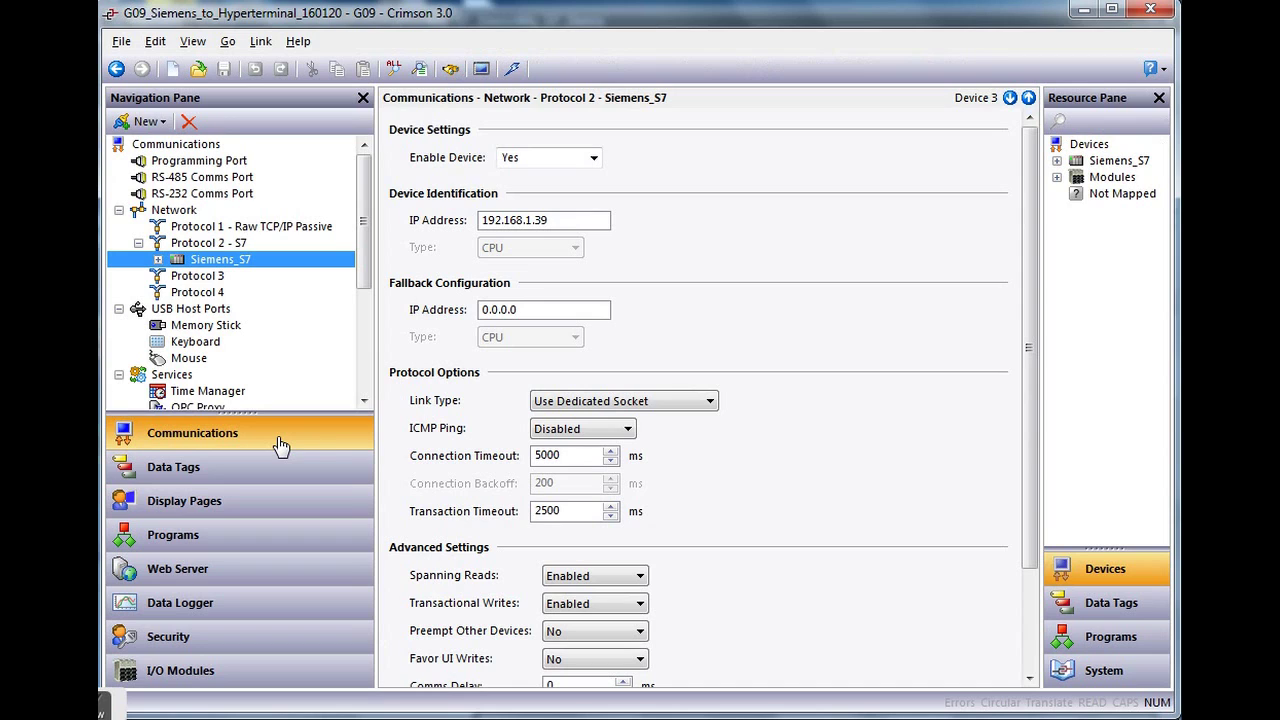
pyautogui.click(166, 216)
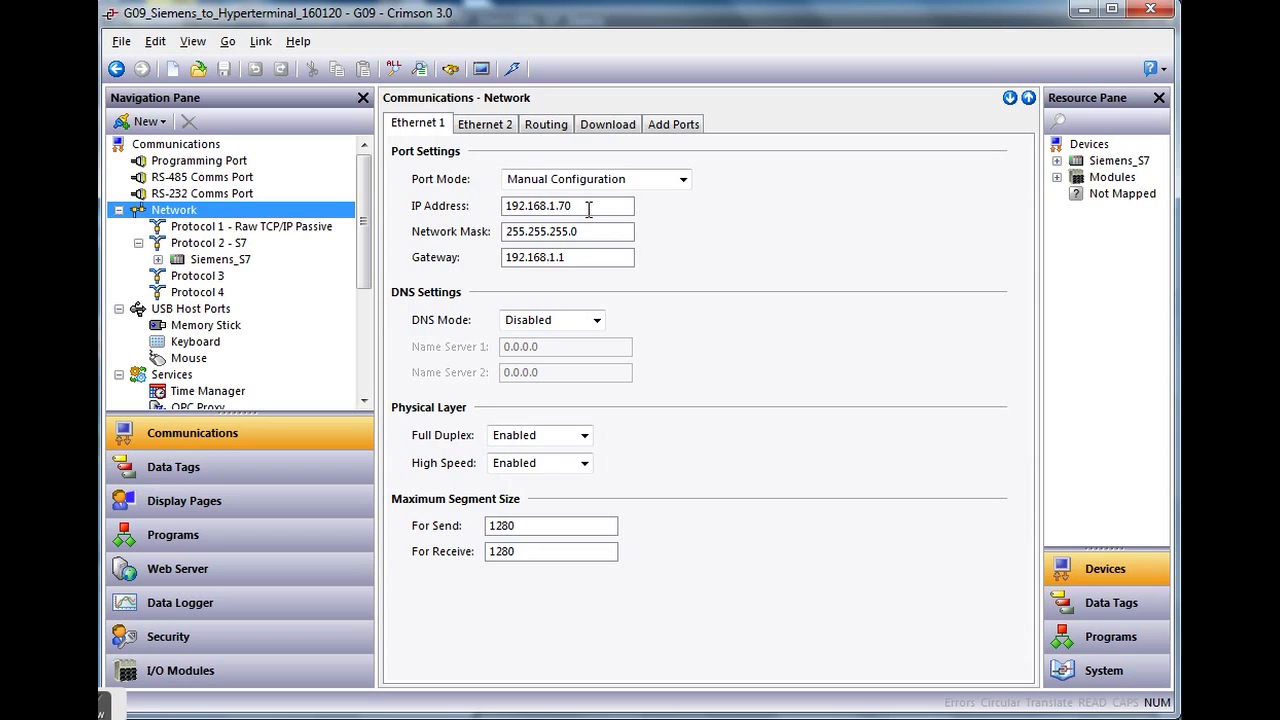
pyautogui.click(621, 133)
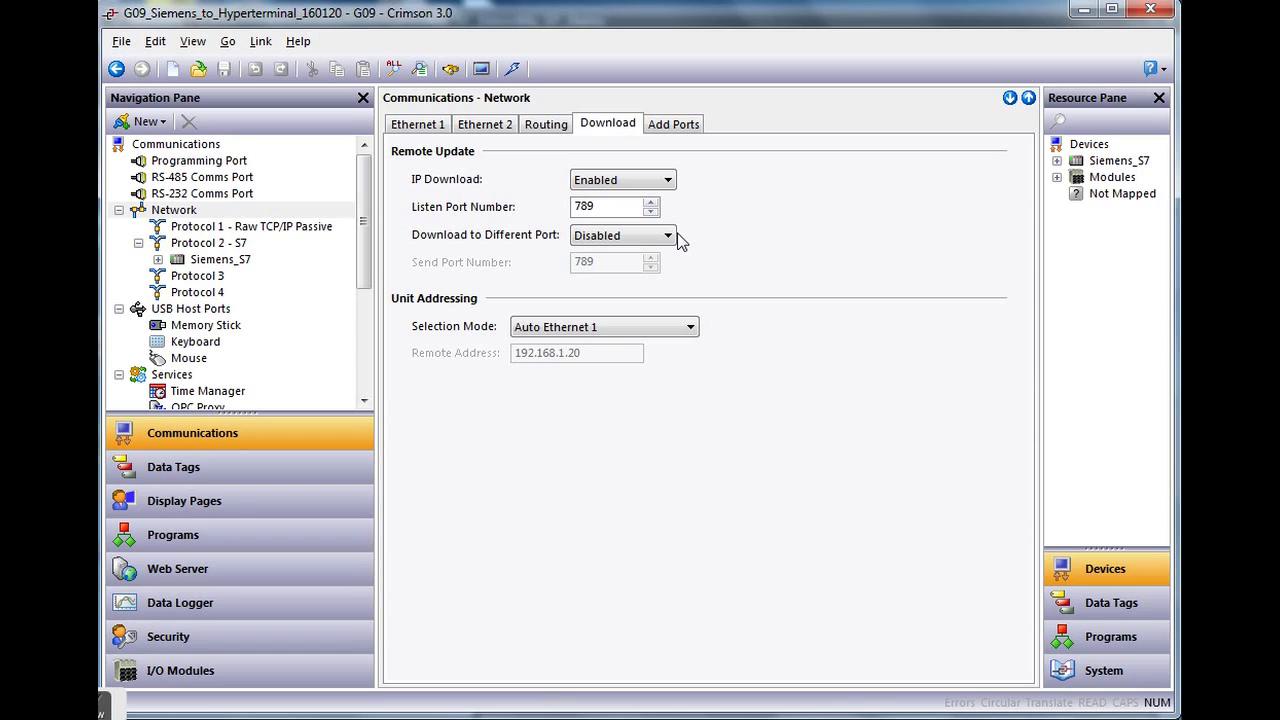
# - Confirm the Protocol 2 Siemens S7 TCP/IP driver, the device at 192.168.1.39, and the Slot 1 thermocouple module
pyautogui.click(210, 248)
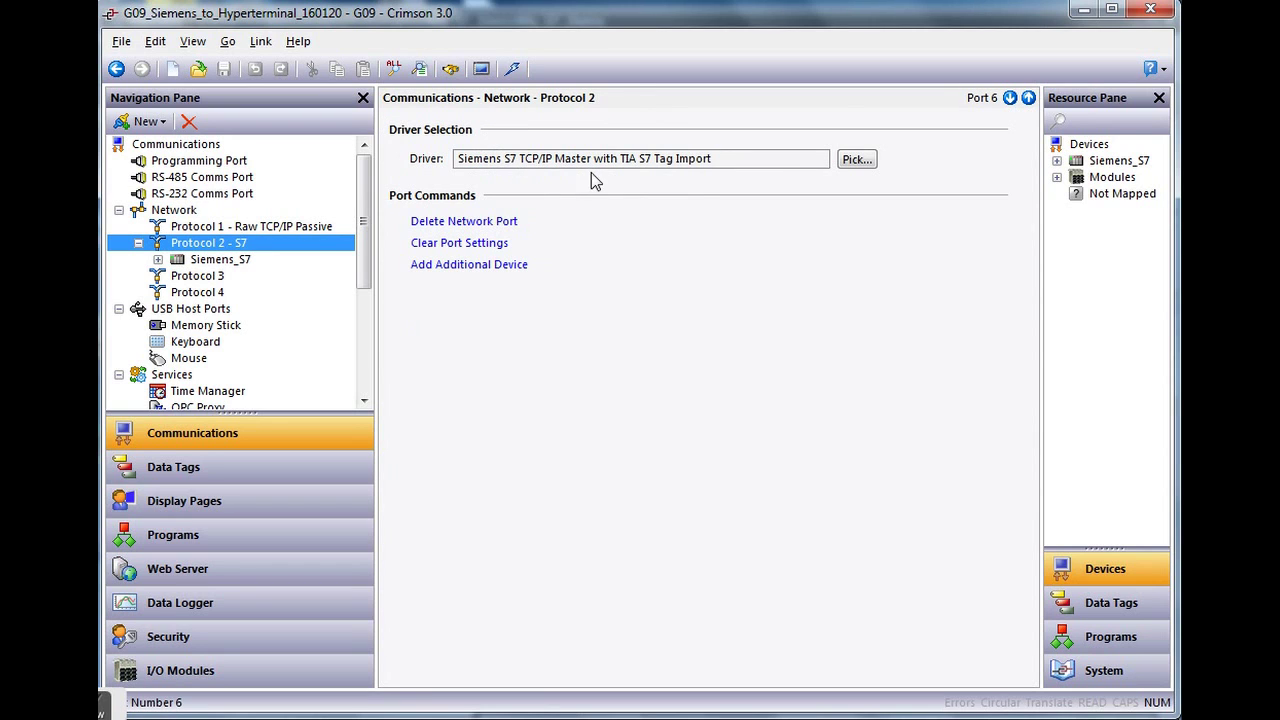
pyautogui.click(858, 161)
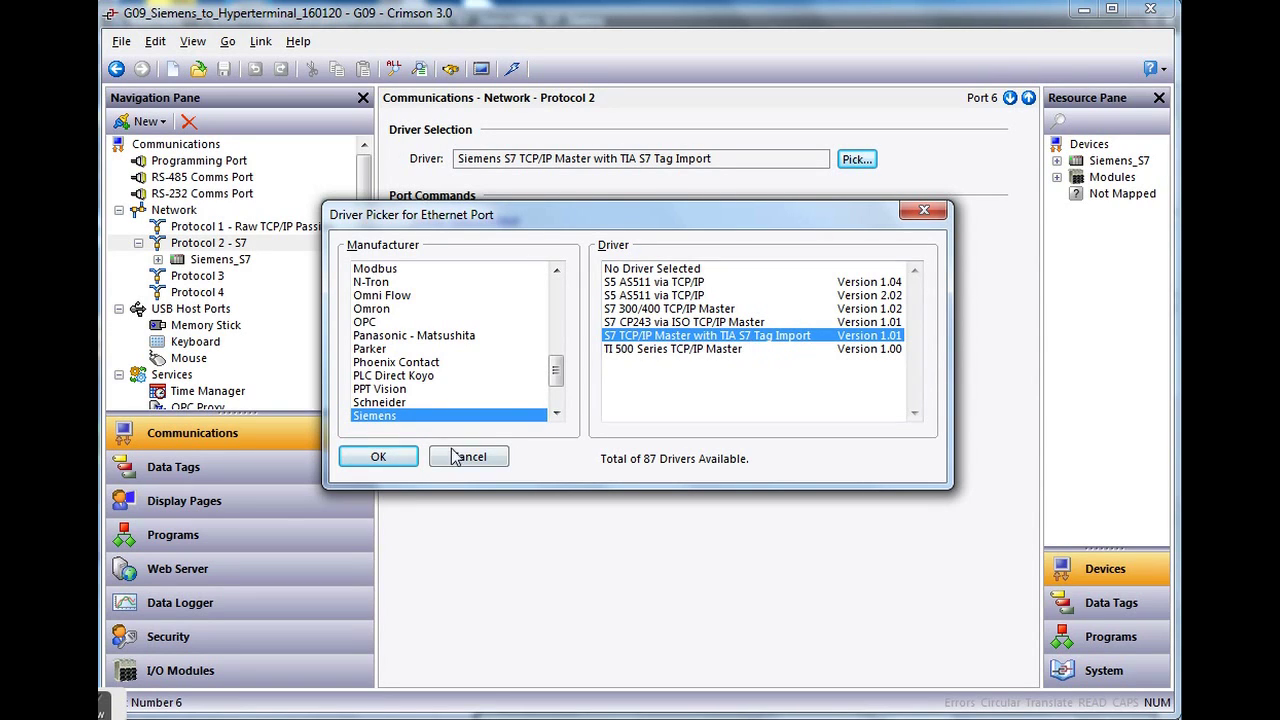
pyautogui.click(379, 459)
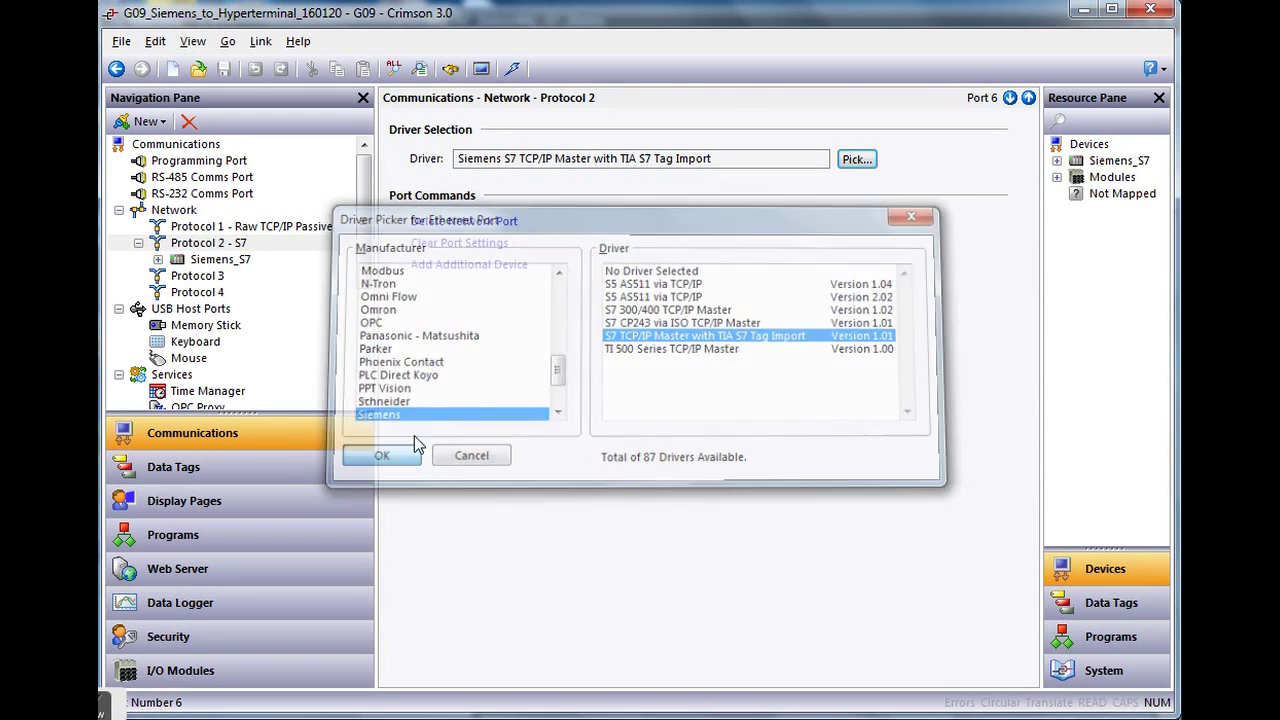
pyautogui.click(224, 262)
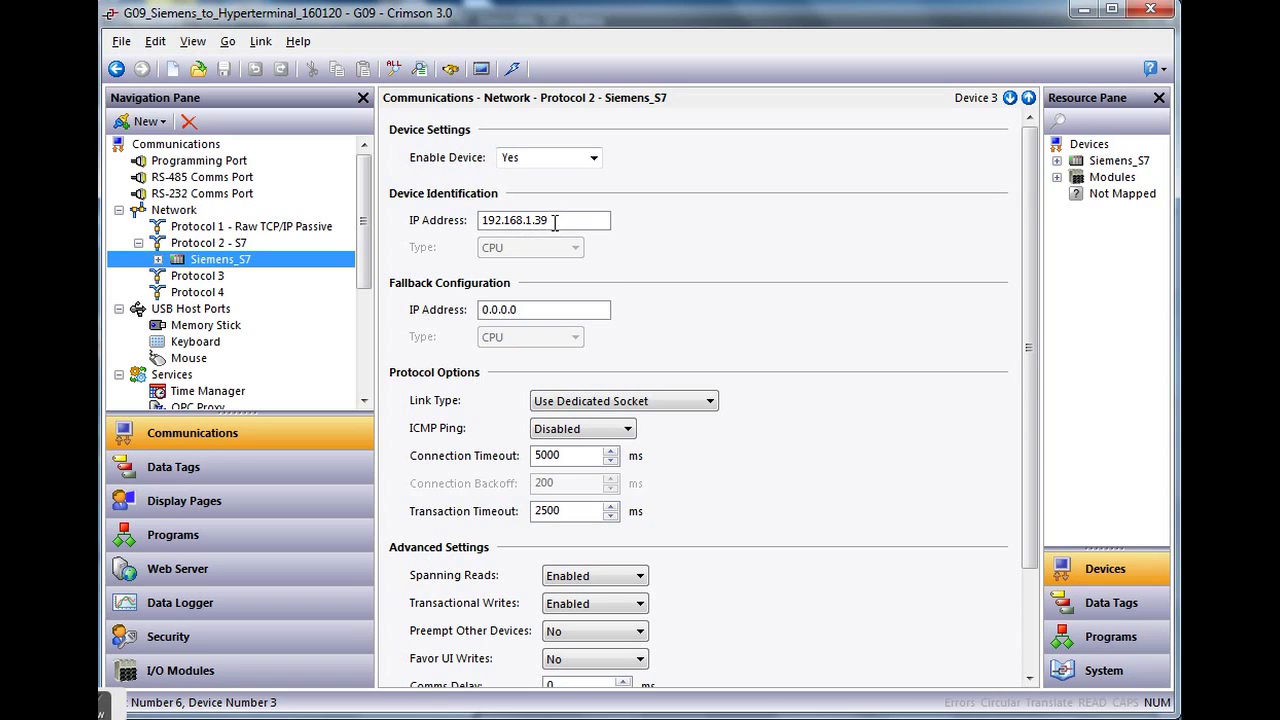
pyautogui.click(213, 673)
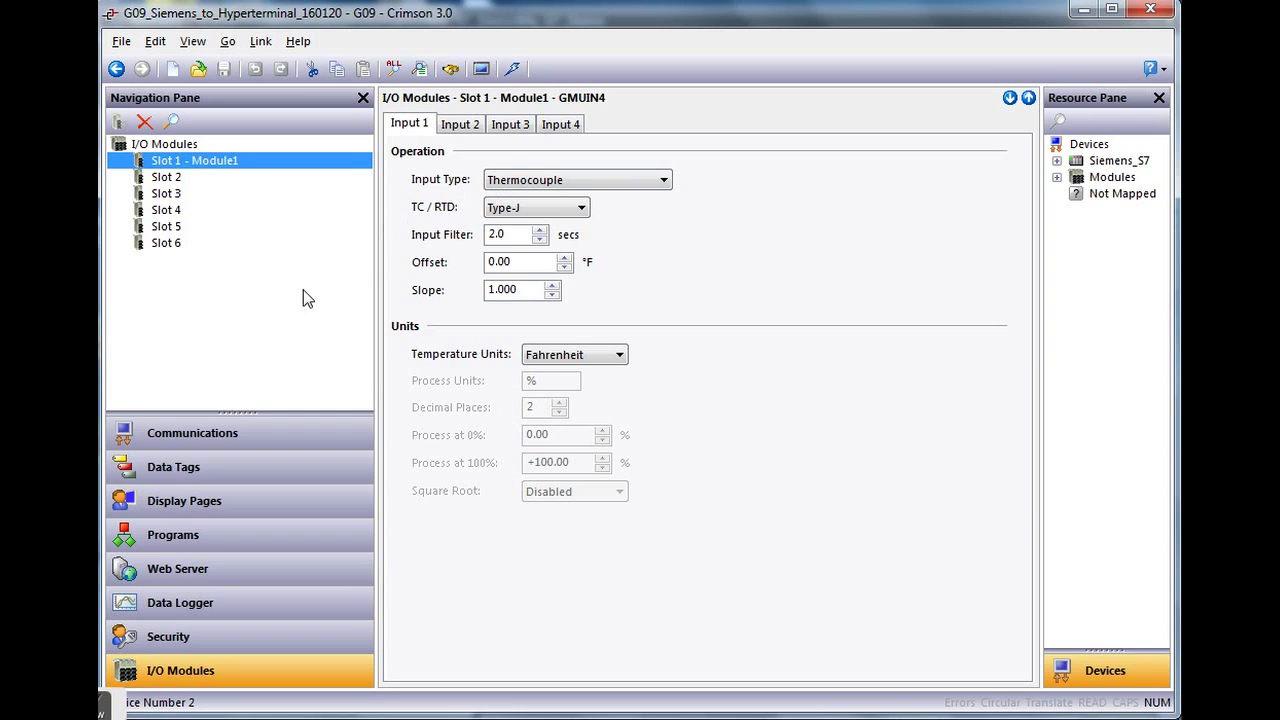
# - Inspect the Temp_F, Siemens_Inputs, Input_0 and Input_1 data tag properties
pyautogui.click(193, 468)
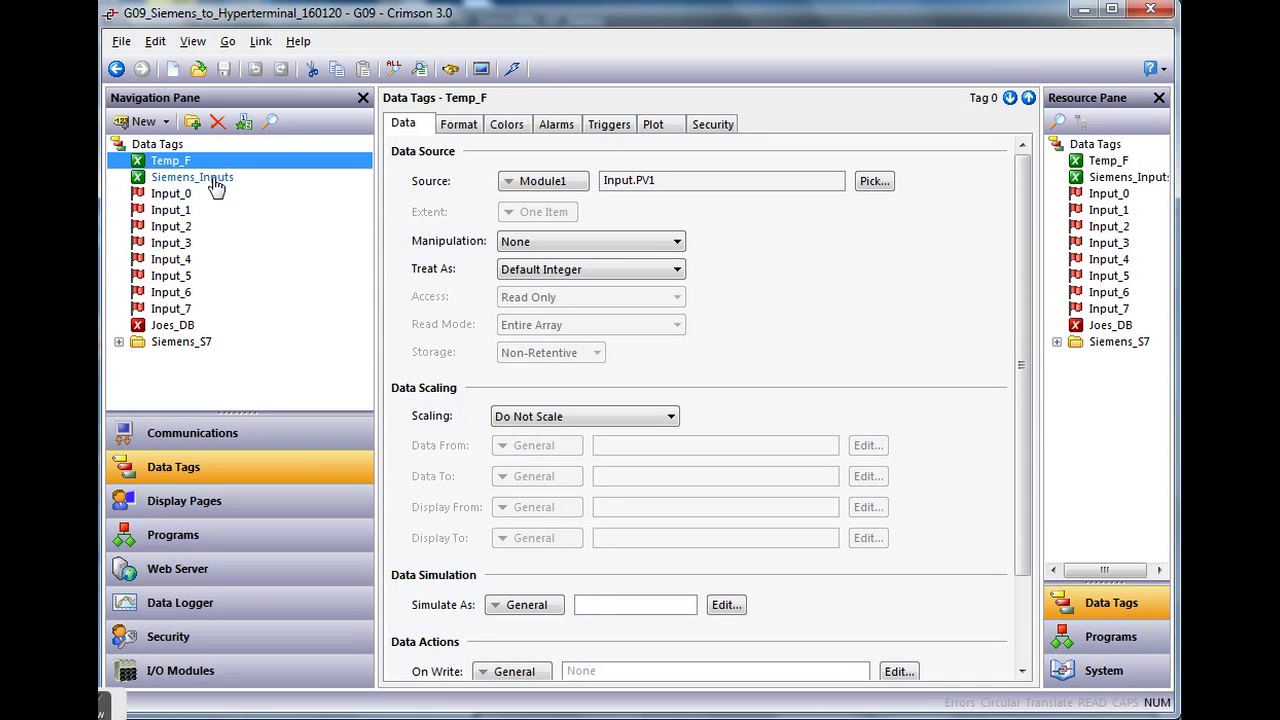
pyautogui.click(185, 180)
pyautogui.click(172, 197)
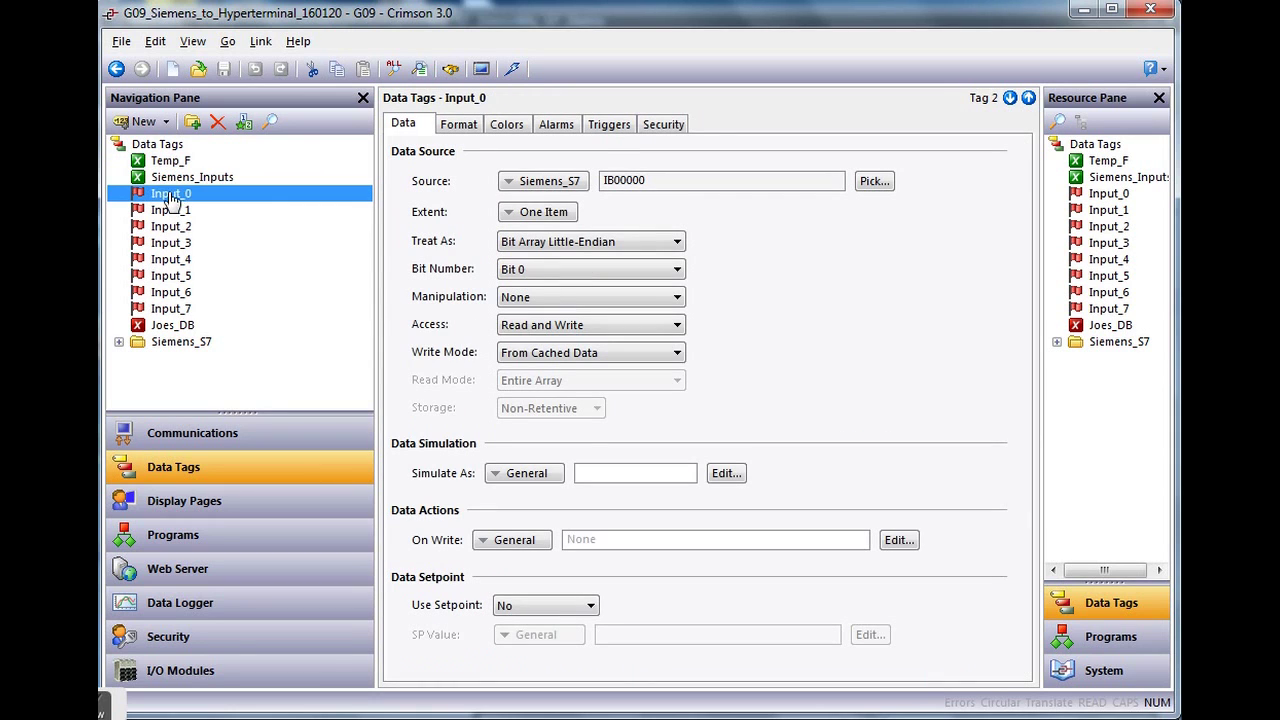
pyautogui.click(170, 160)
pyautogui.moveTo(185, 177); pyautogui.dragTo(540, 195)
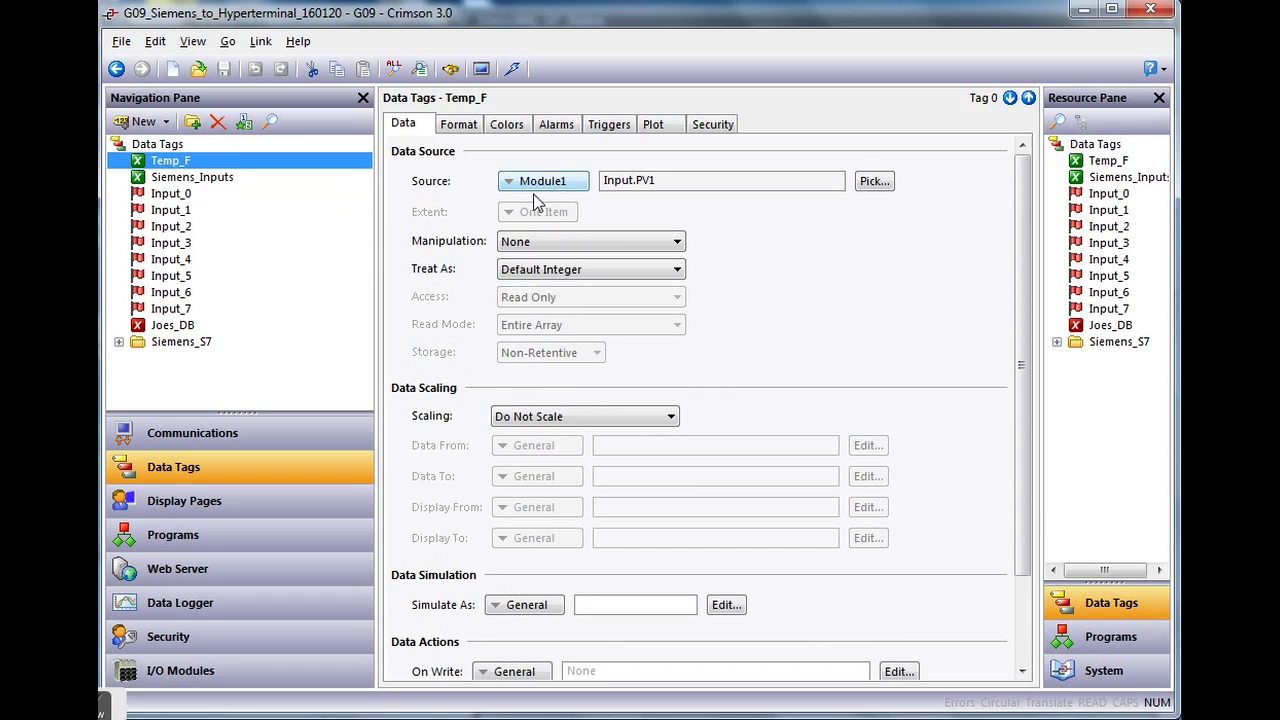
pyautogui.click(199, 180)
pyautogui.click(165, 210)
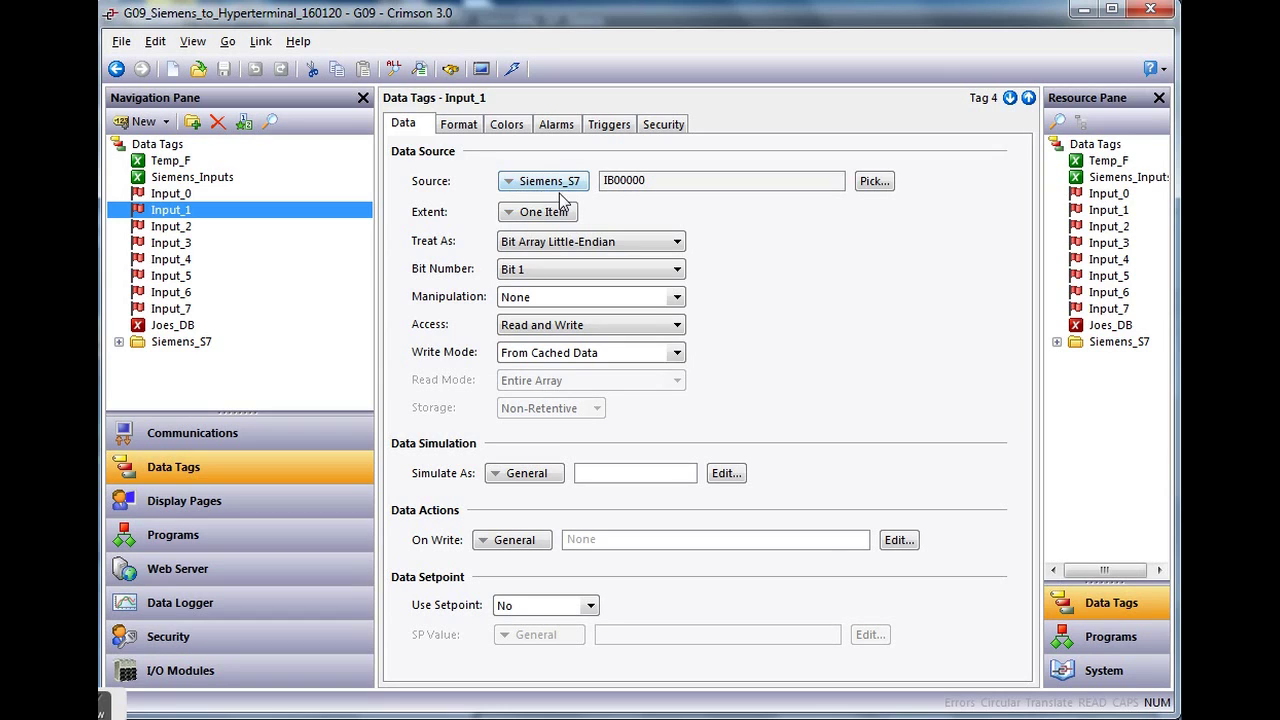
# - View Joes_Tag under Siemens_S7 > PLCTags, then collapse the folder
pyautogui.click(119, 341)
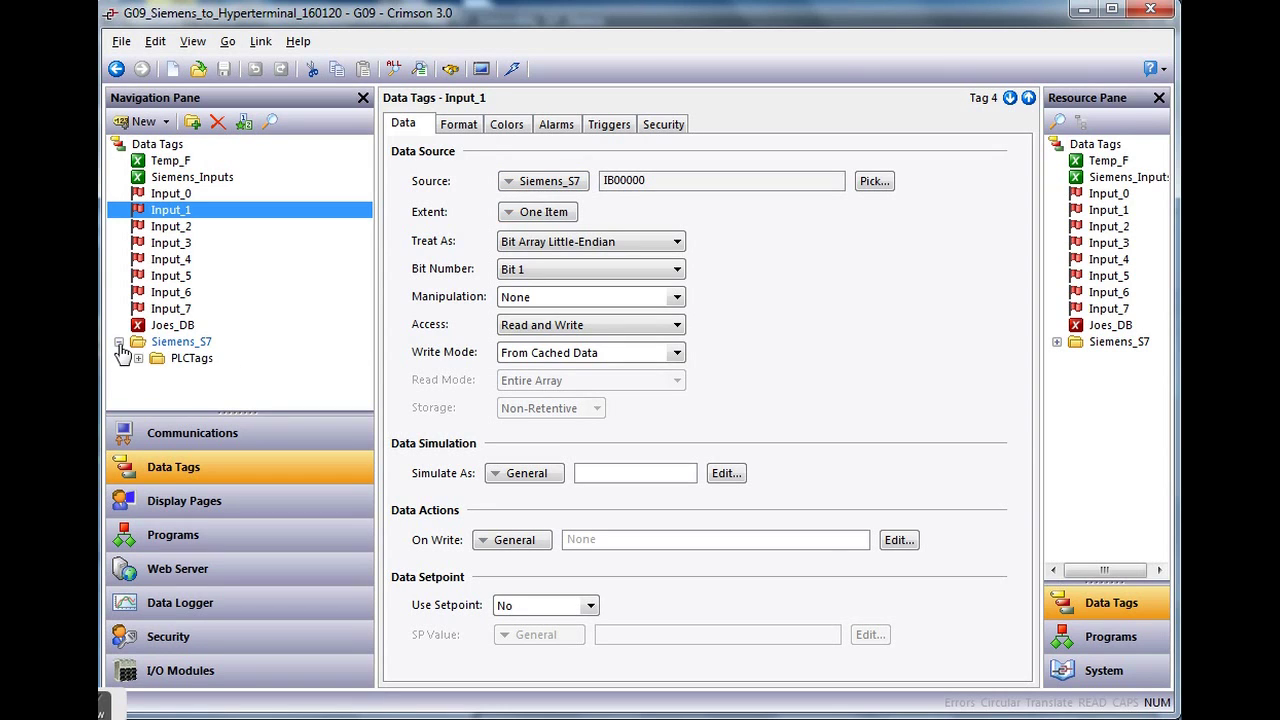
pyautogui.click(138, 358)
pyautogui.click(205, 376)
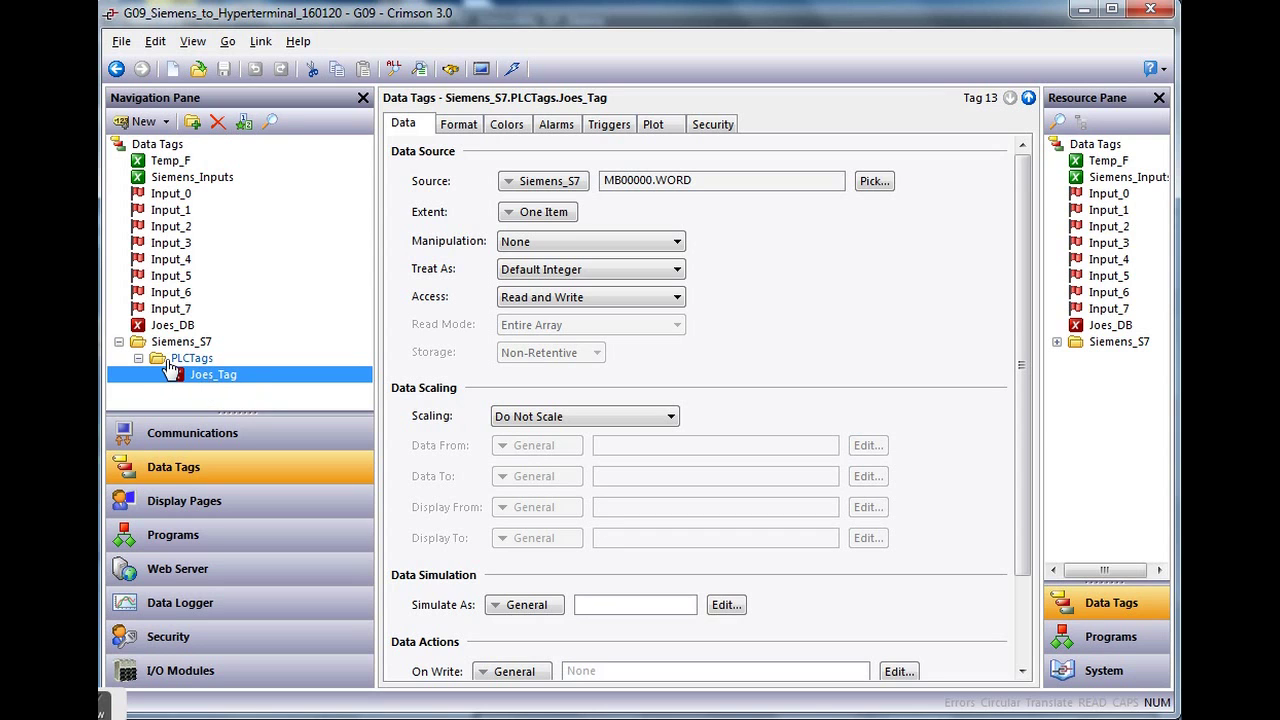
pyautogui.click(119, 341)
# - Show the Main display page at 1:1, scrolled to reveal the thermometer
pyautogui.click(208, 500)
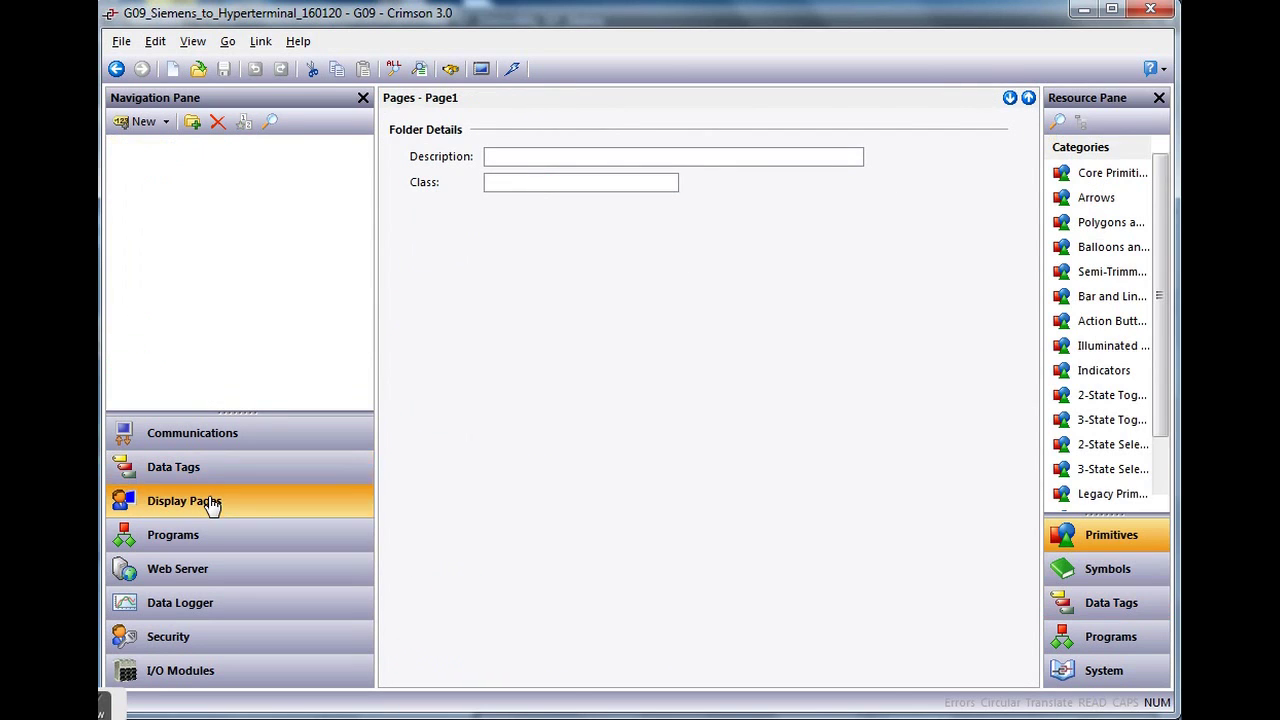
pyautogui.click(163, 162)
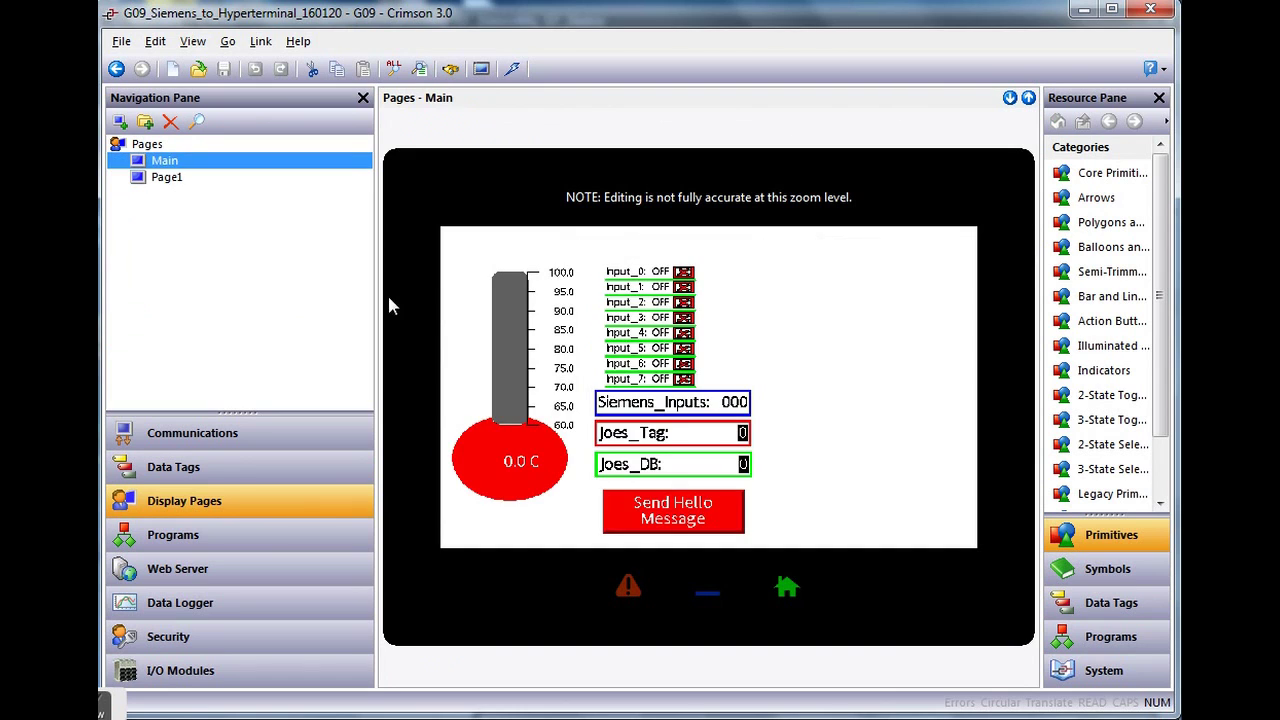
pyautogui.click(797, 318)
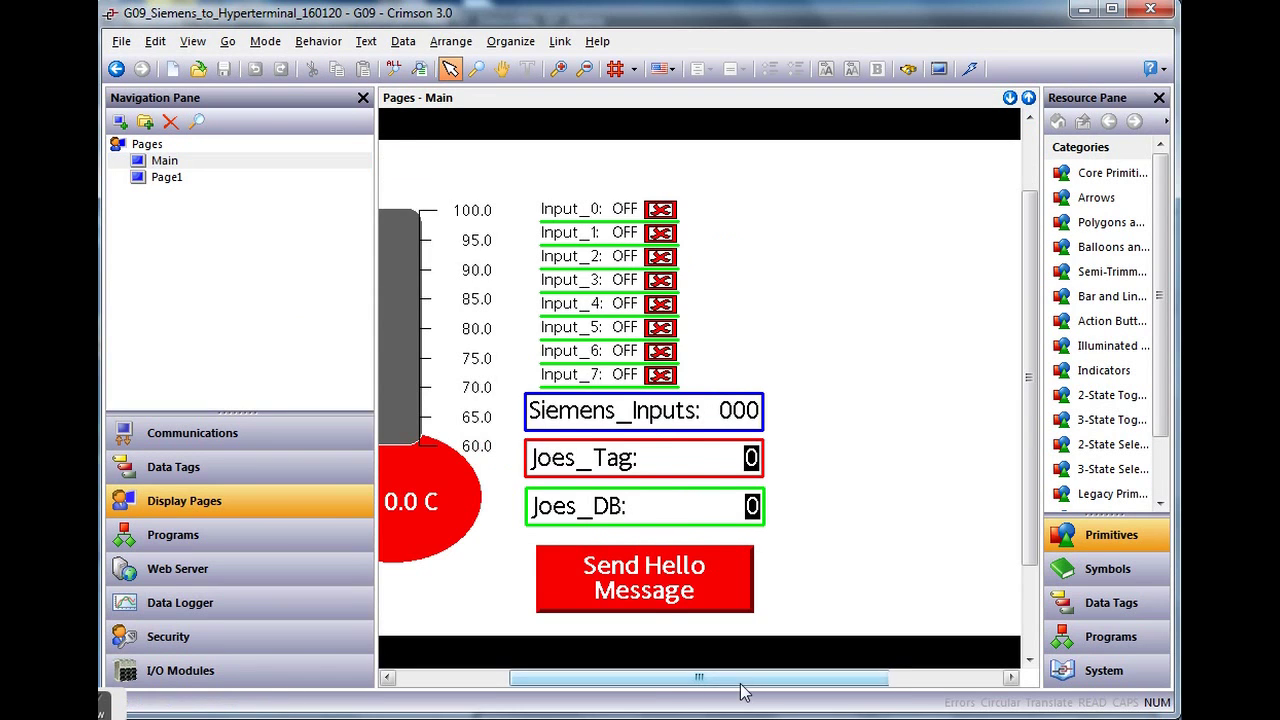
pyautogui.moveTo(747, 683); pyautogui.dragTo(662, 683)
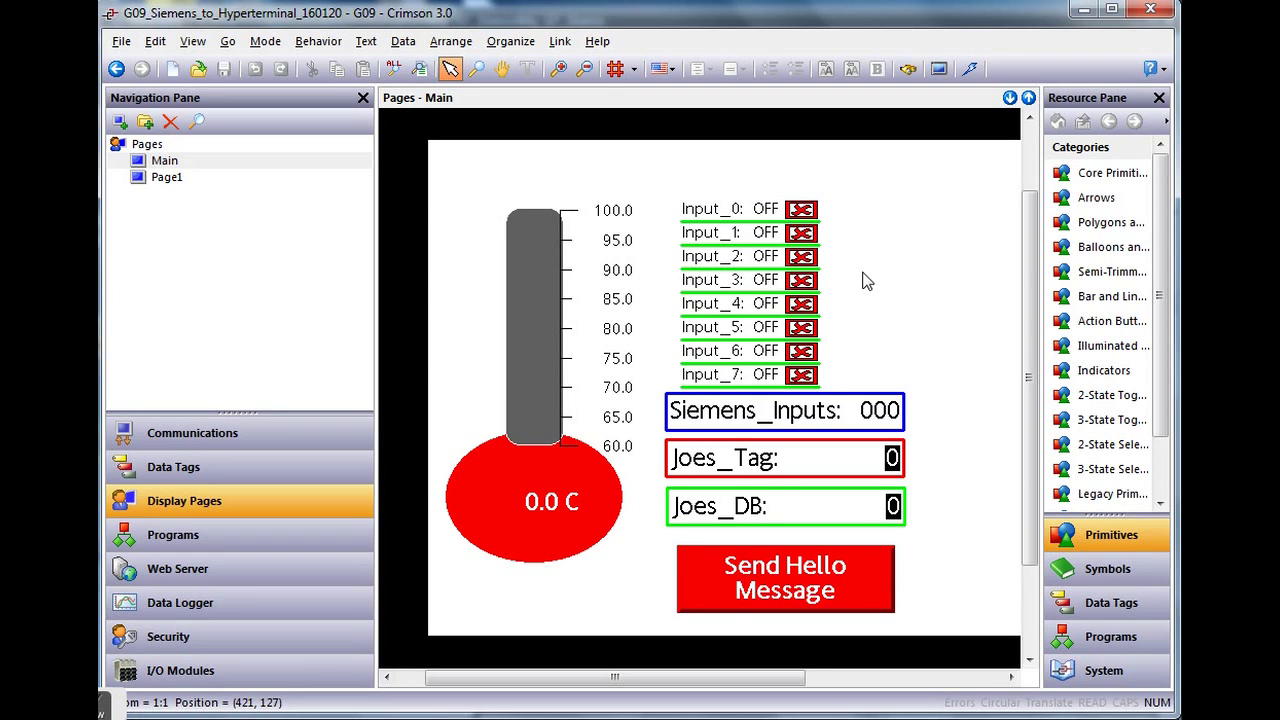
pyautogui.click(587, 712)
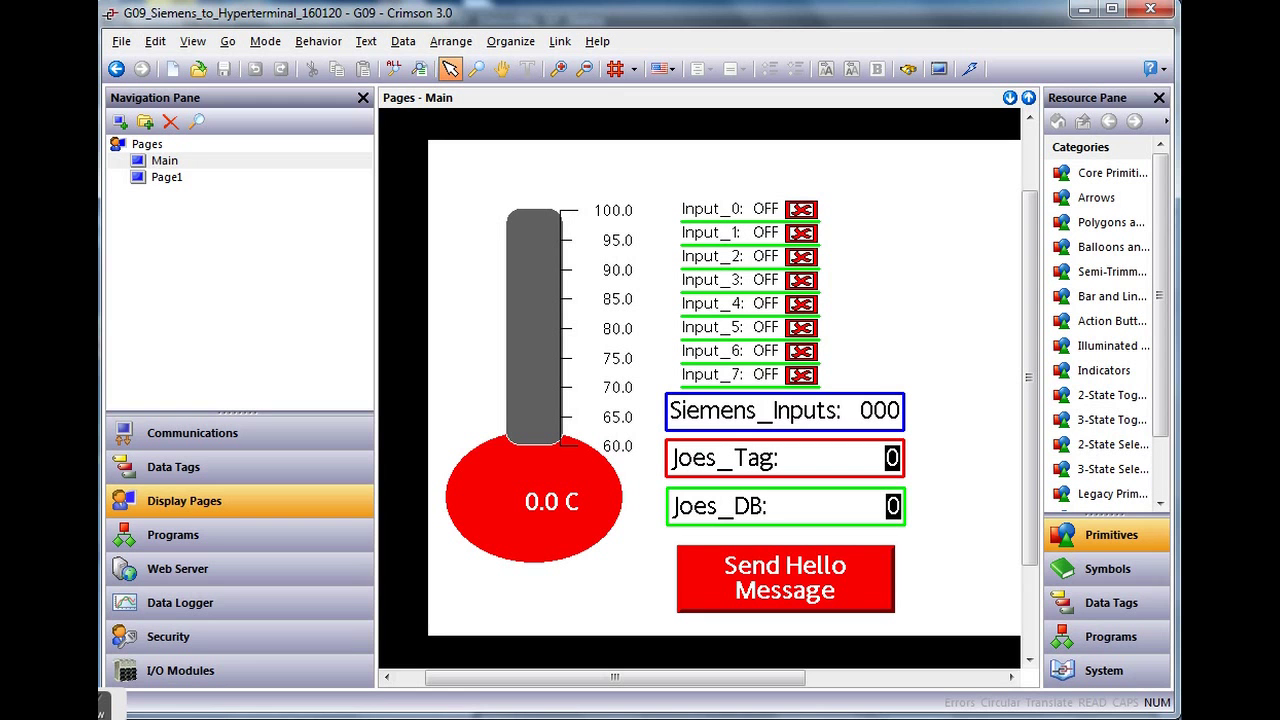
# - Show Program1's code and browse the Comms Port system functions in the resource list
pyautogui.click(255, 543)
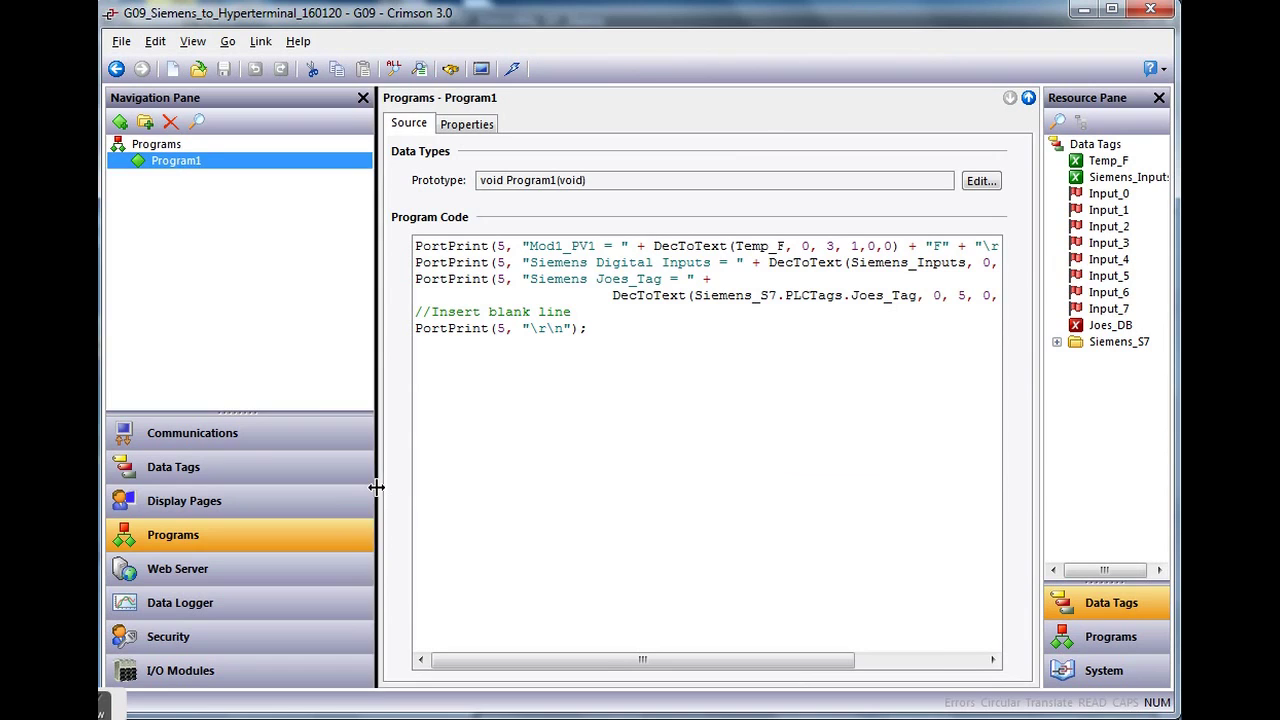
pyautogui.moveTo(376, 487); pyautogui.dragTo(243, 487)
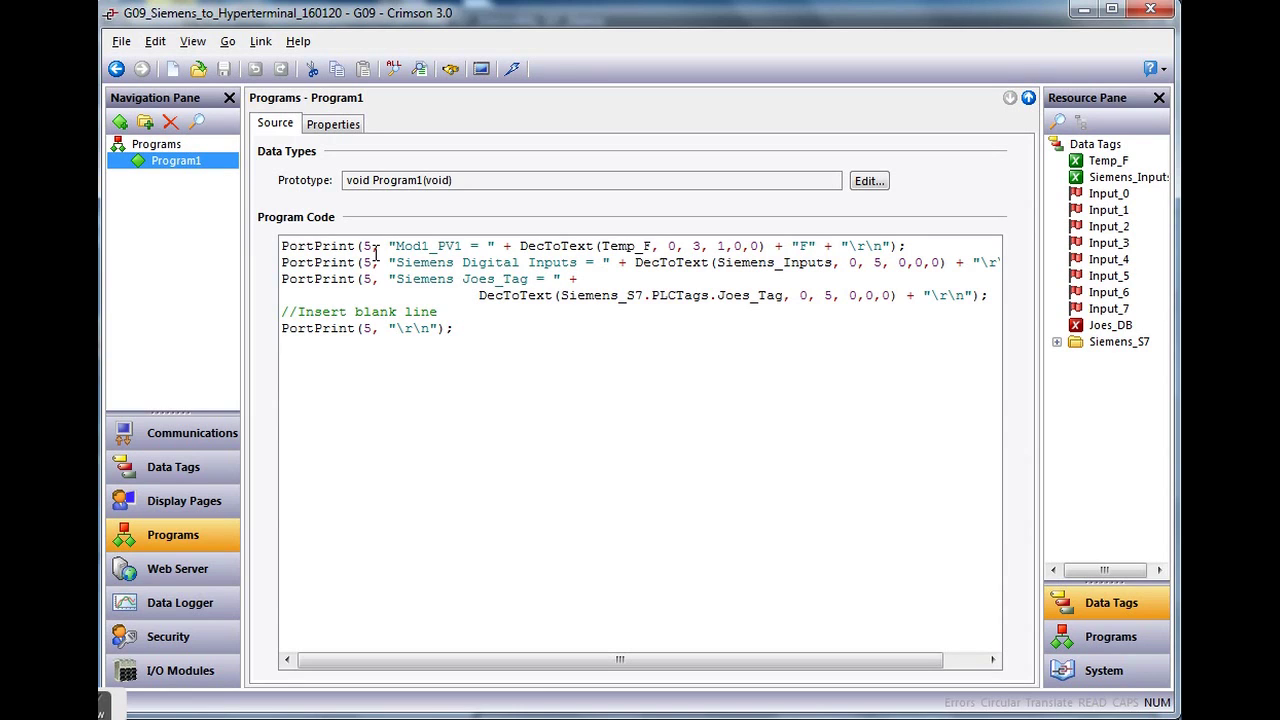
pyautogui.click(1097, 684)
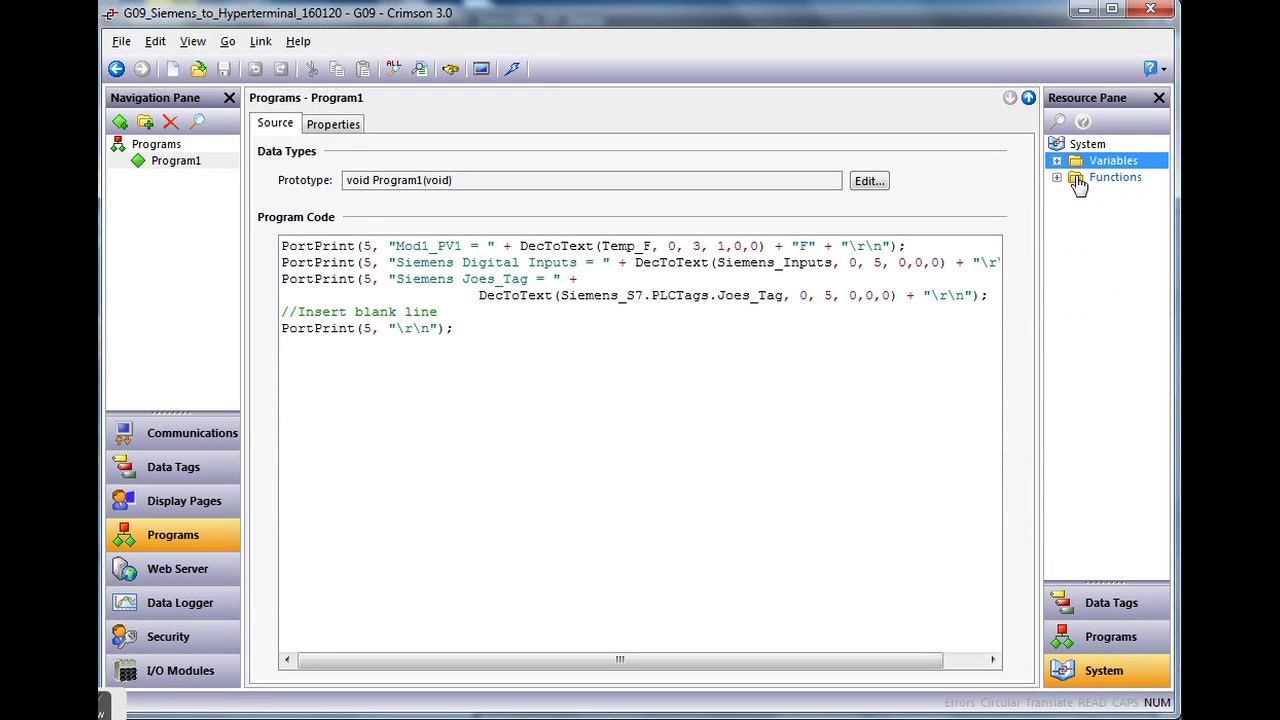
pyautogui.click(1057, 177)
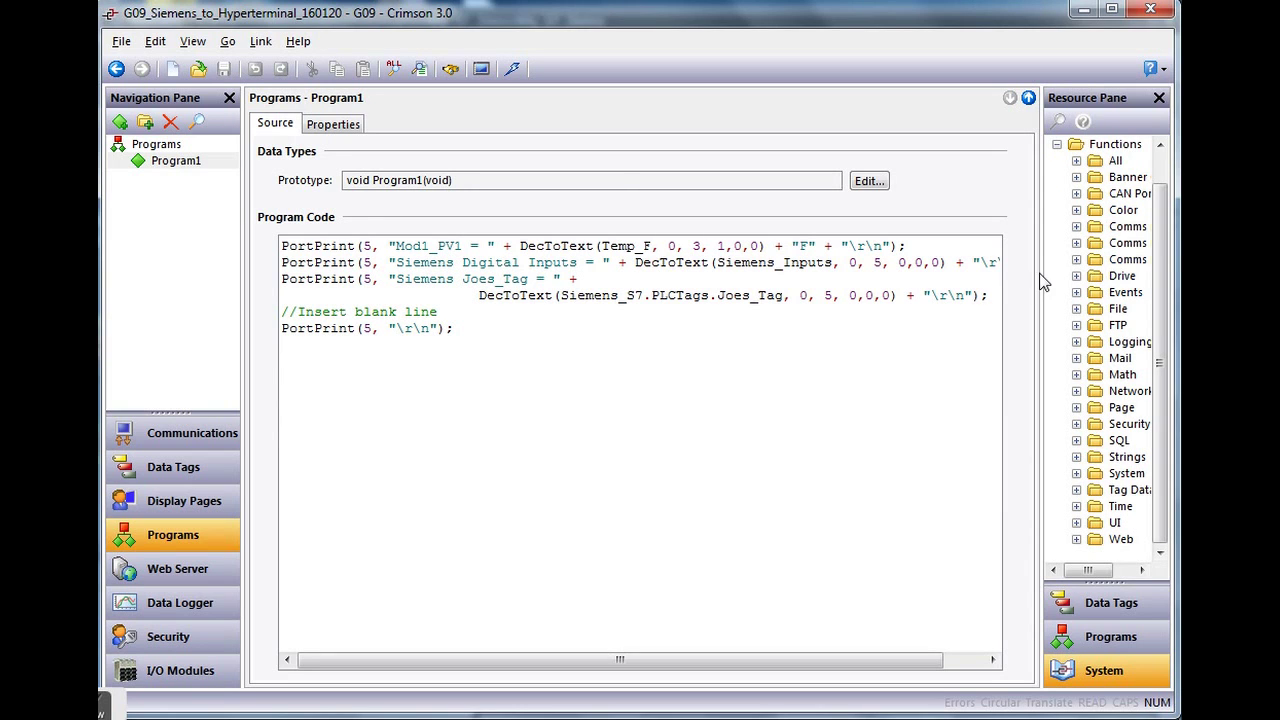
pyautogui.moveTo(1039, 276); pyautogui.dragTo(954, 280)
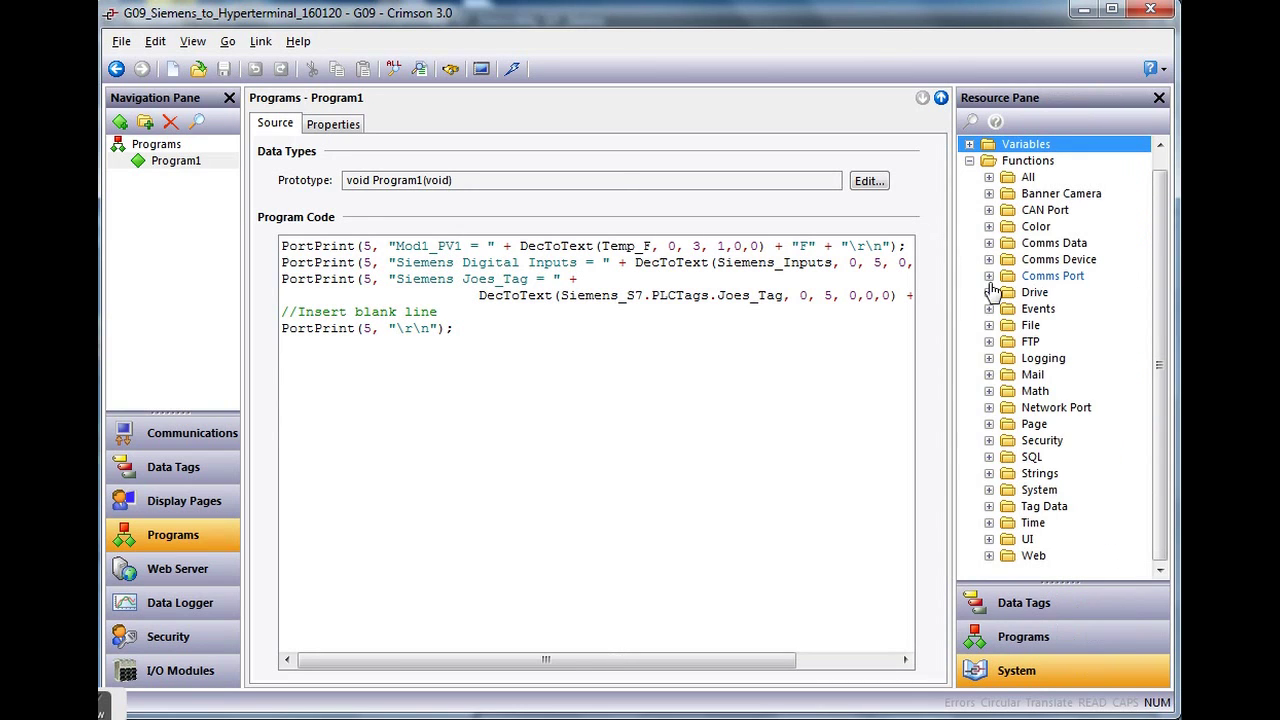
pyautogui.click(990, 277)
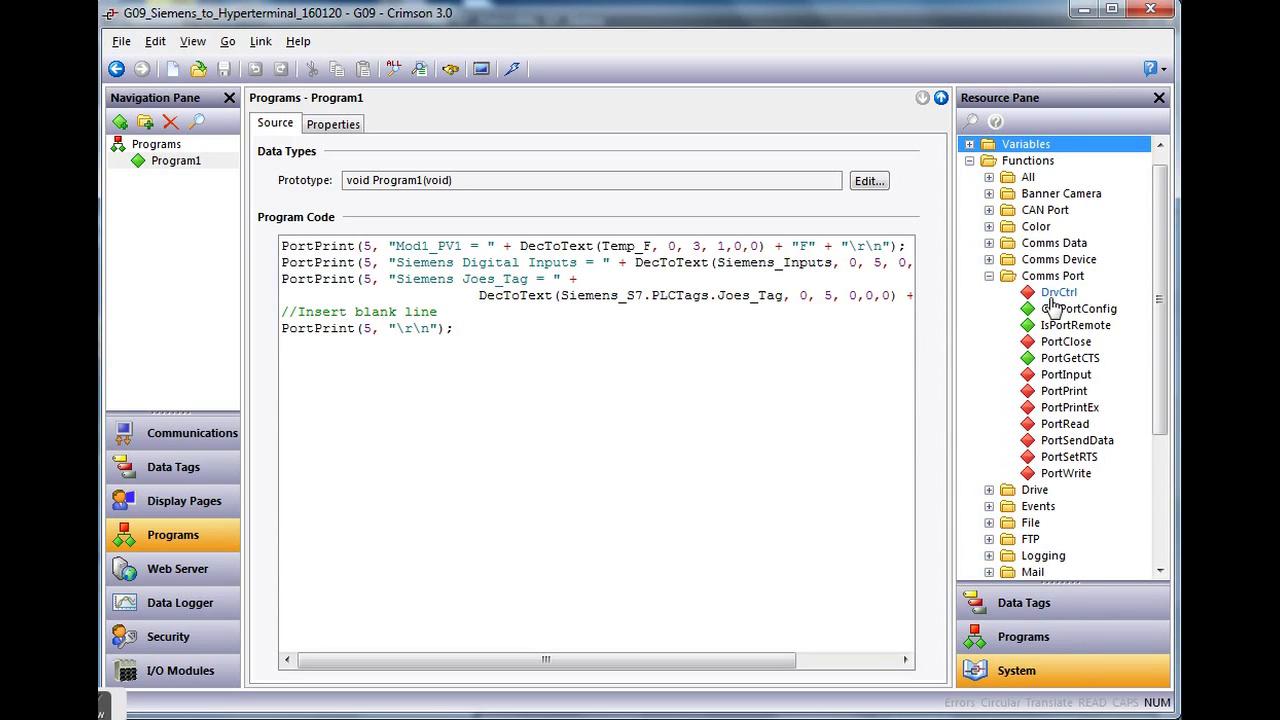
# - View PortPrint help, collapse Comms Port, and widen the code editor to show full lines
pyautogui.rightClick(1064, 399)
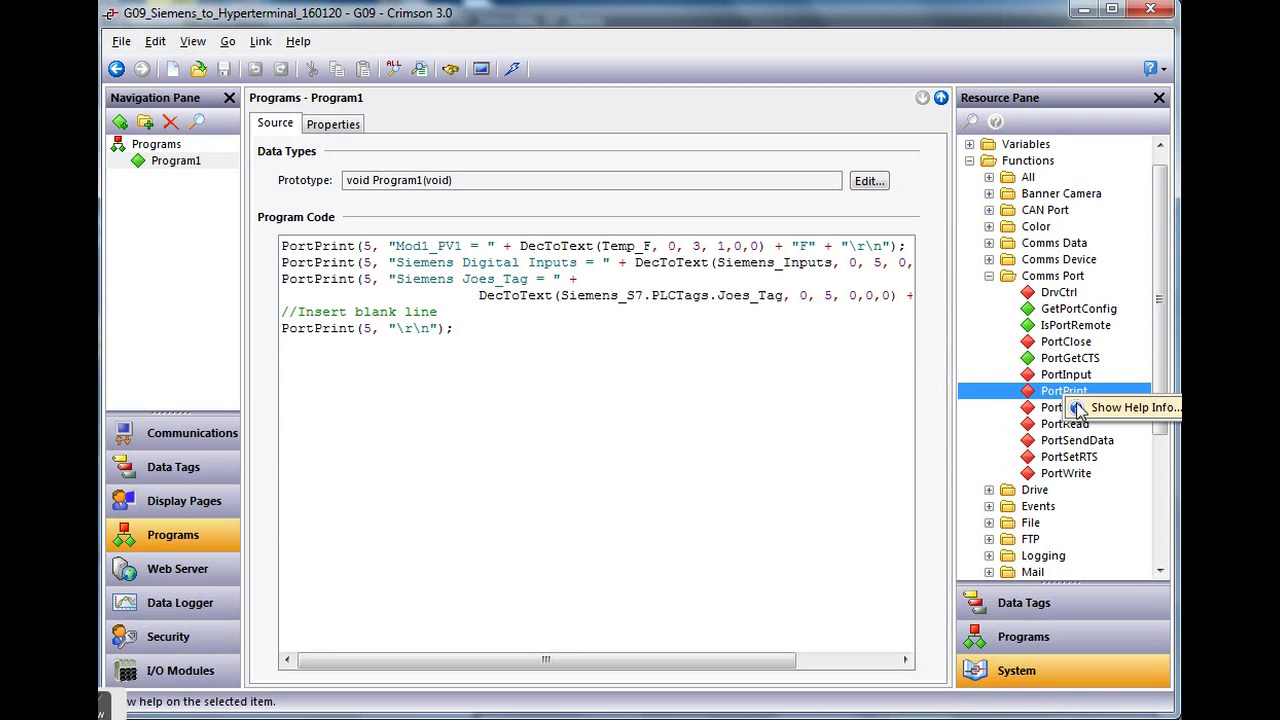
pyautogui.click(989, 277)
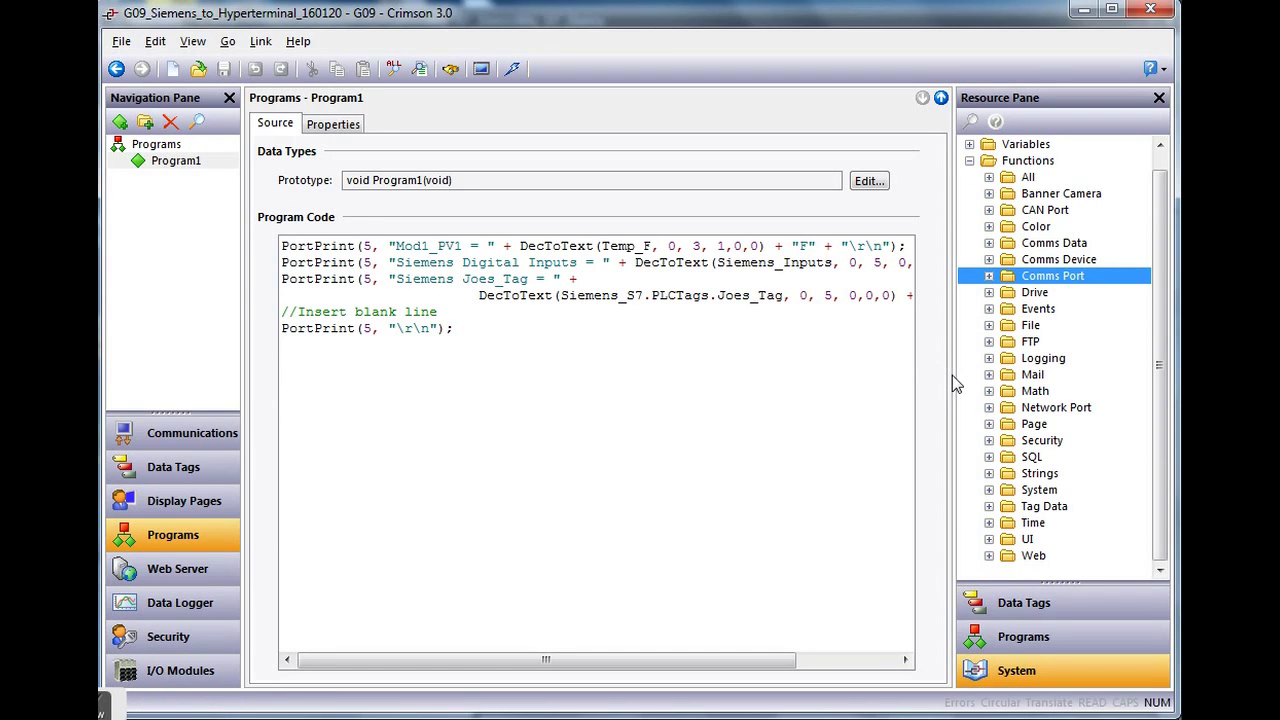
pyautogui.moveTo(954, 370); pyautogui.dragTo(1062, 370)
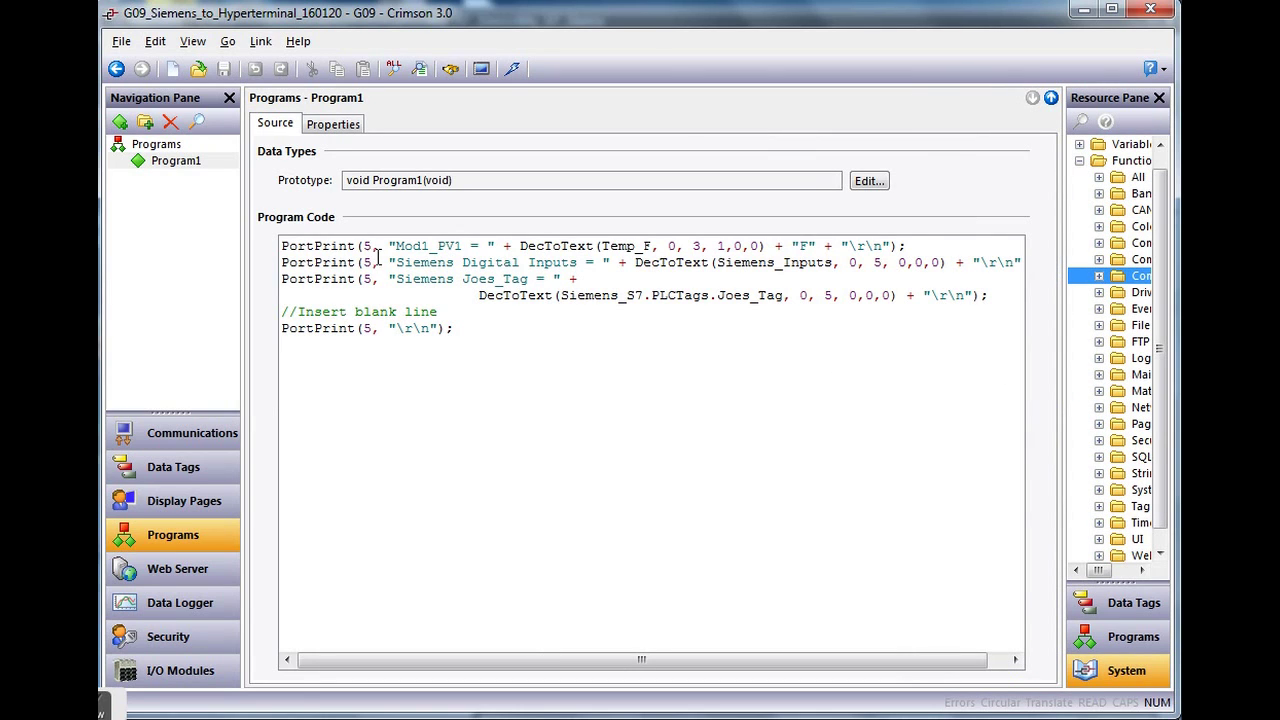
# - Confirm Protocol 1 uses the Raw TCP/IP Passive driver on TCP port 1234
pyautogui.click(601, 437)
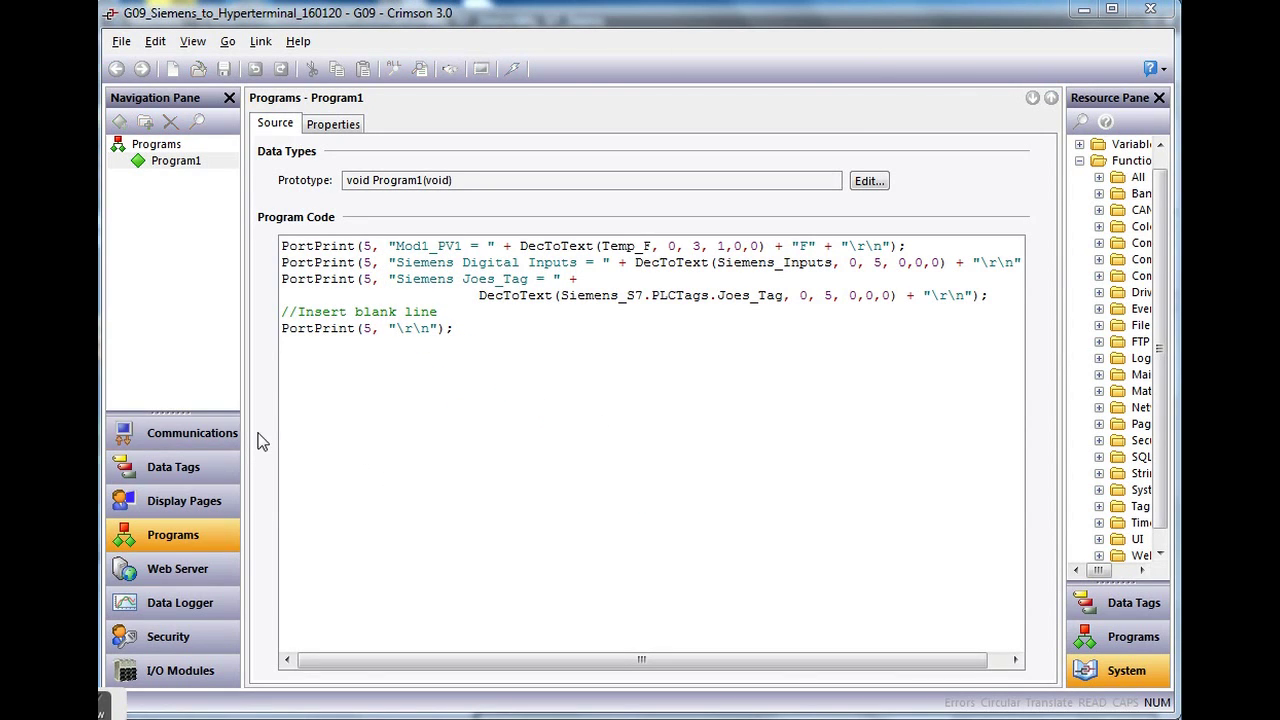
pyautogui.moveTo(243, 433); pyautogui.dragTo(376, 435)
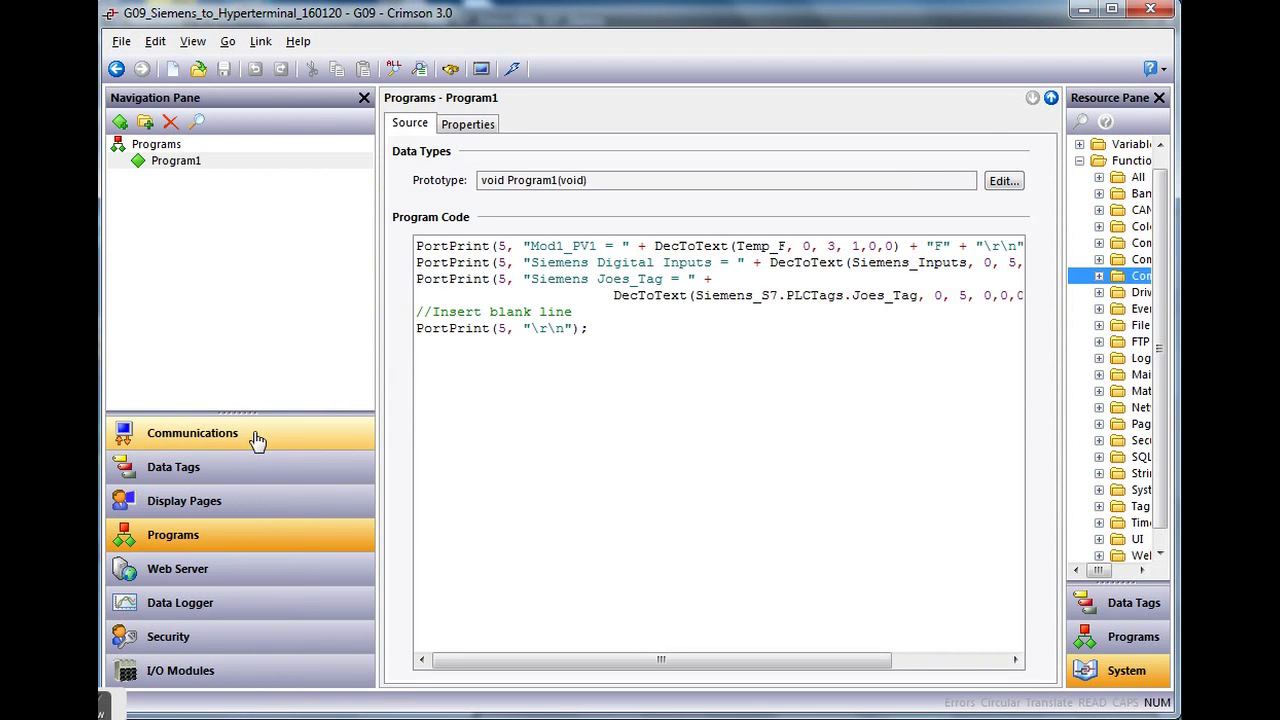
pyautogui.click(257, 441)
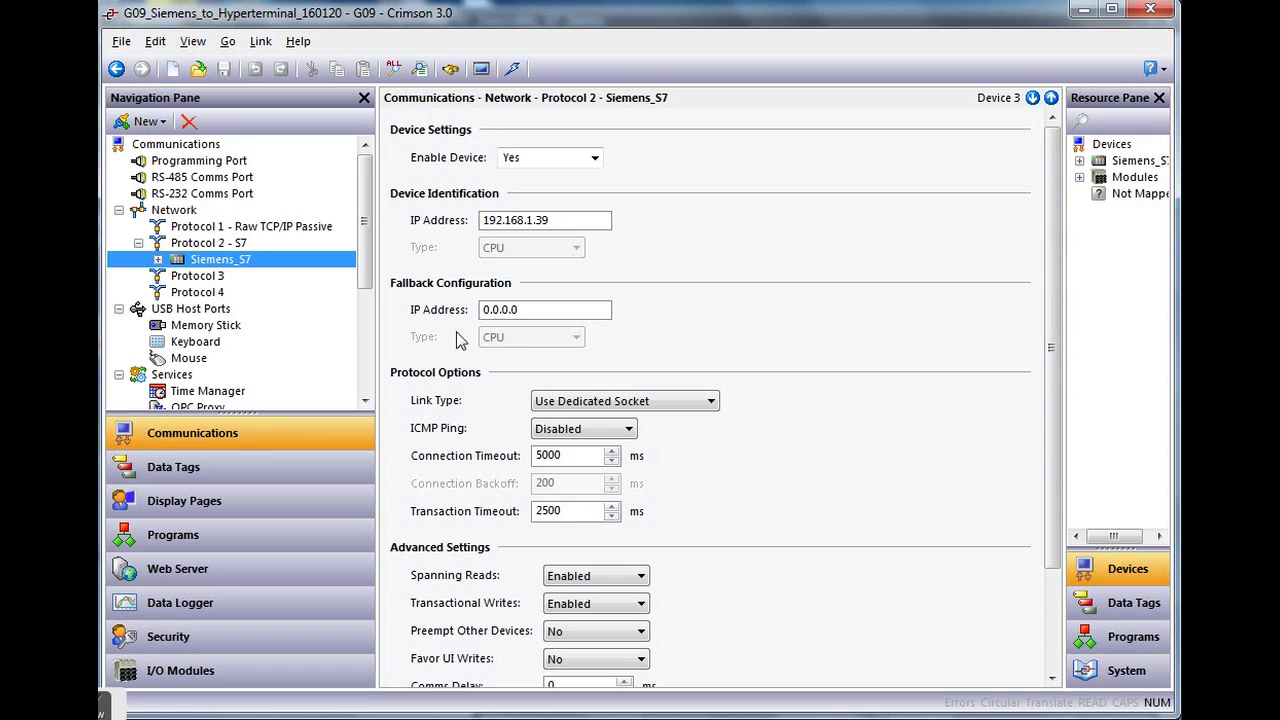
pyautogui.click(243, 227)
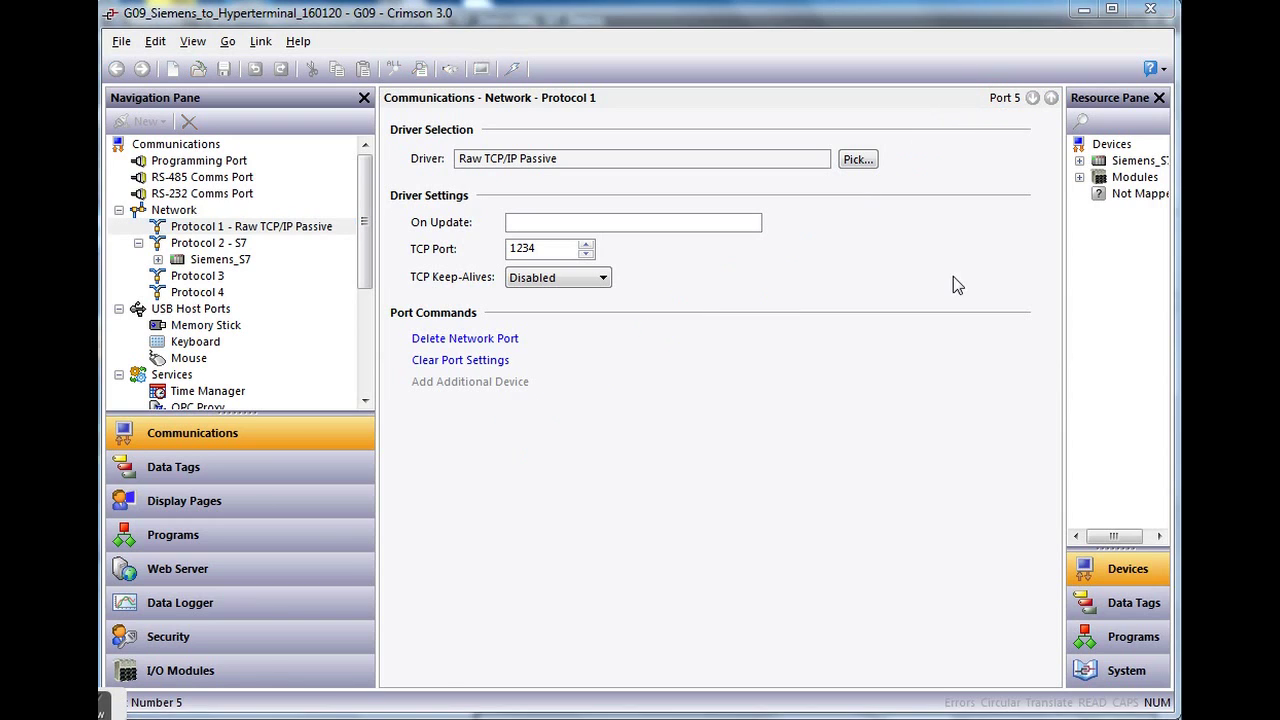
pyautogui.click(711, 470)
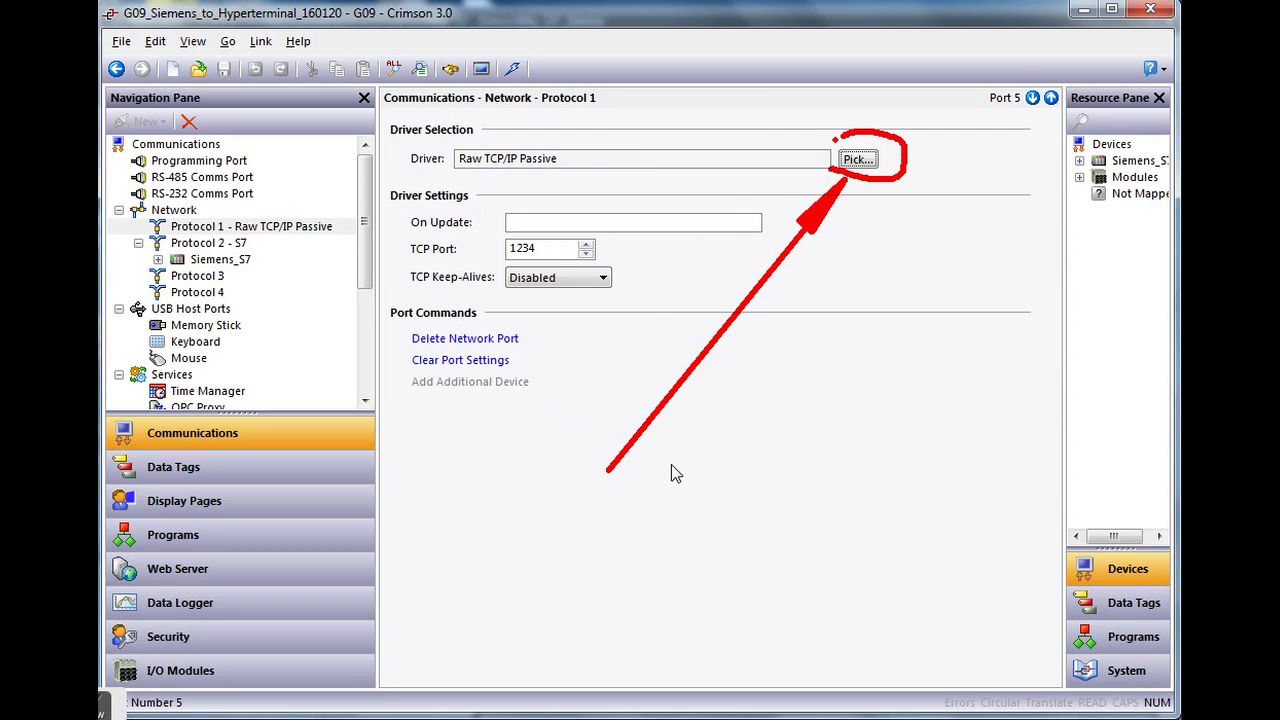
pyautogui.click(852, 162)
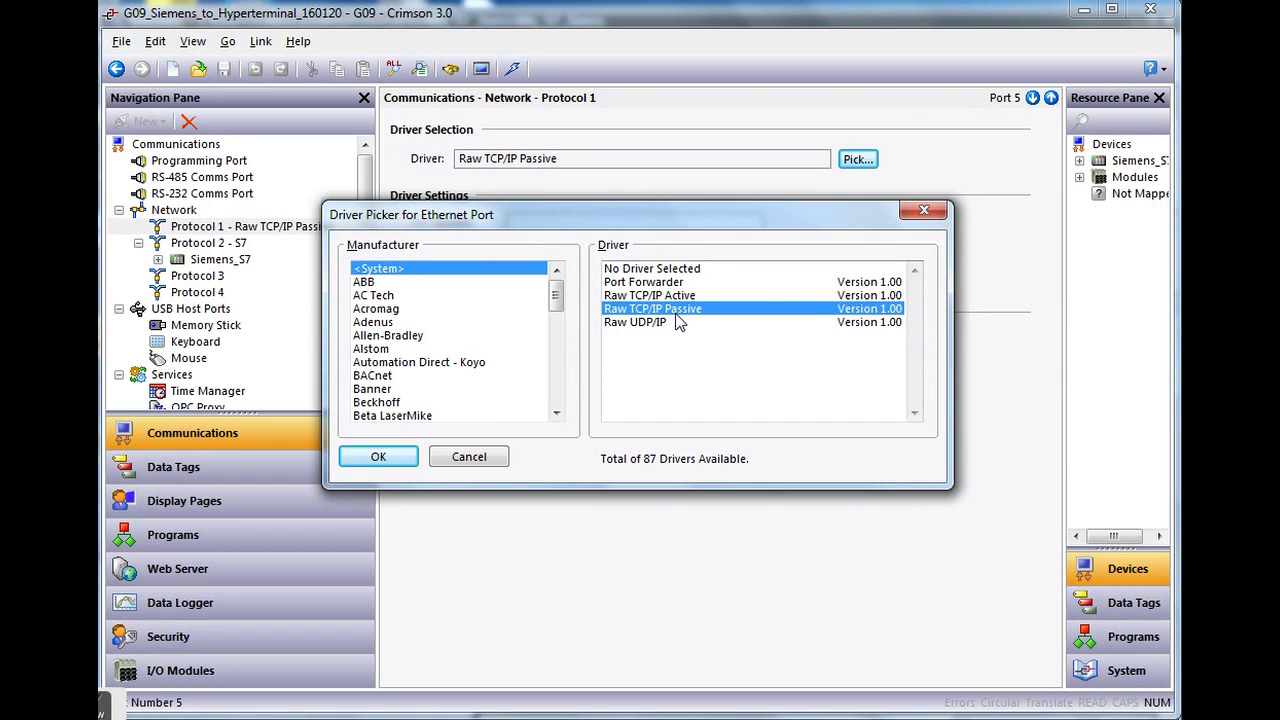
pyautogui.click(383, 458)
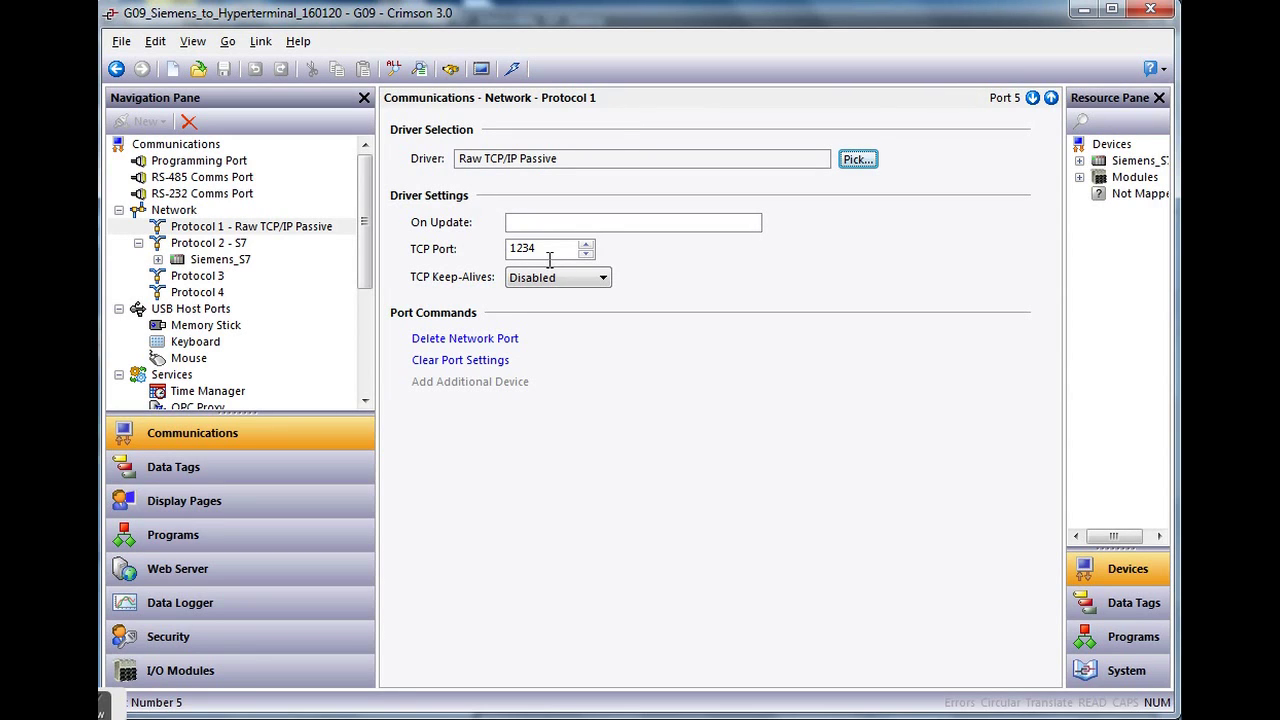
# - Check the Pages Global tab runs Program1() On Tick, then show the Main page again
pyautogui.click(209, 545)
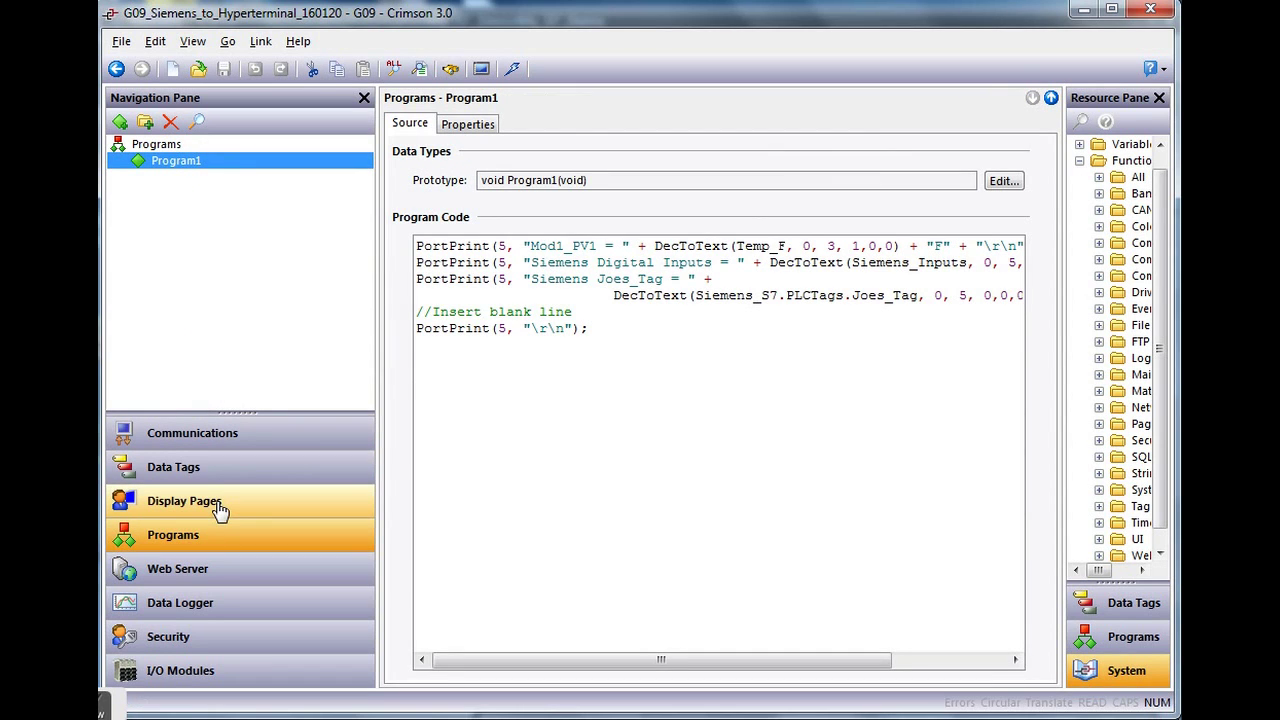
pyautogui.click(220, 511)
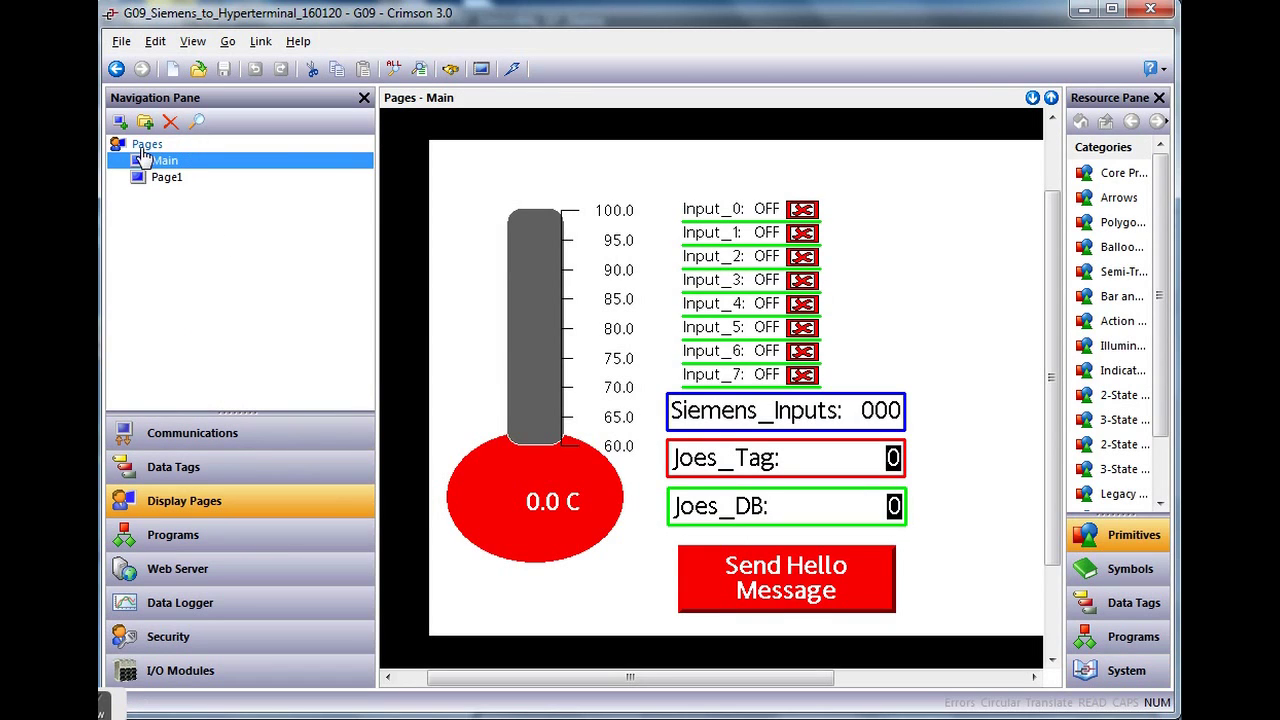
pyautogui.click(144, 145)
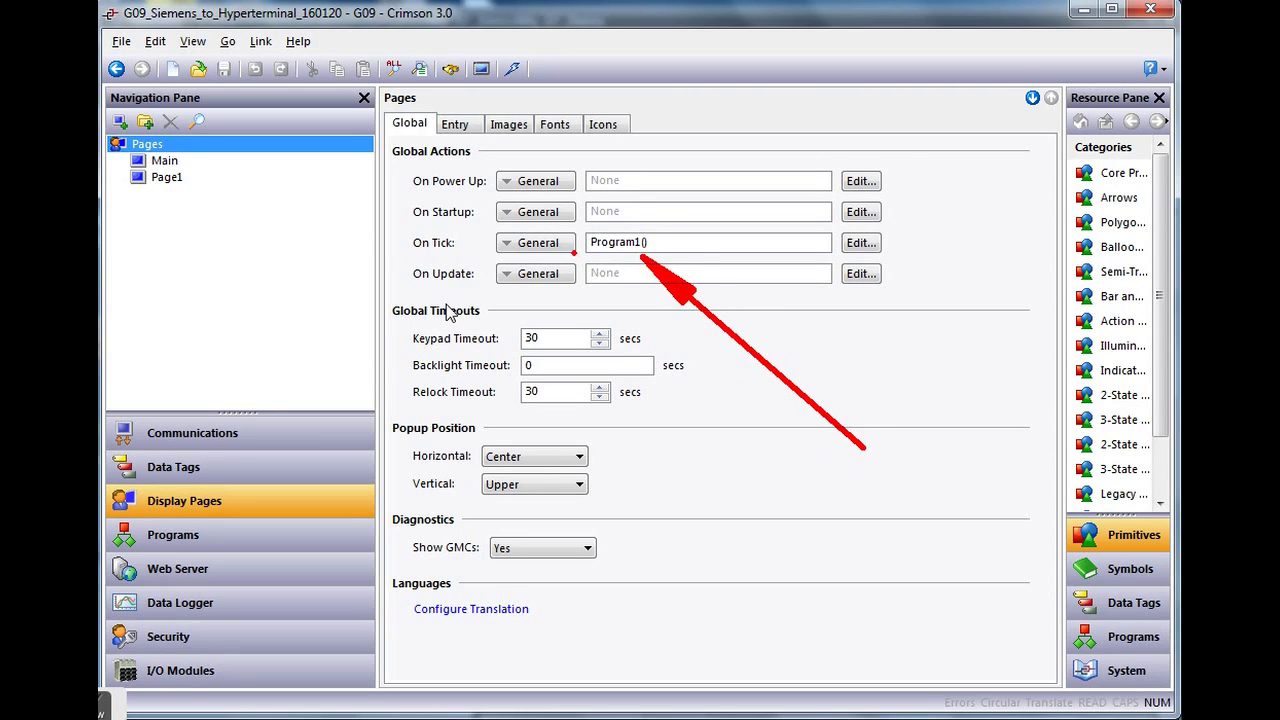
pyautogui.click(591, 247)
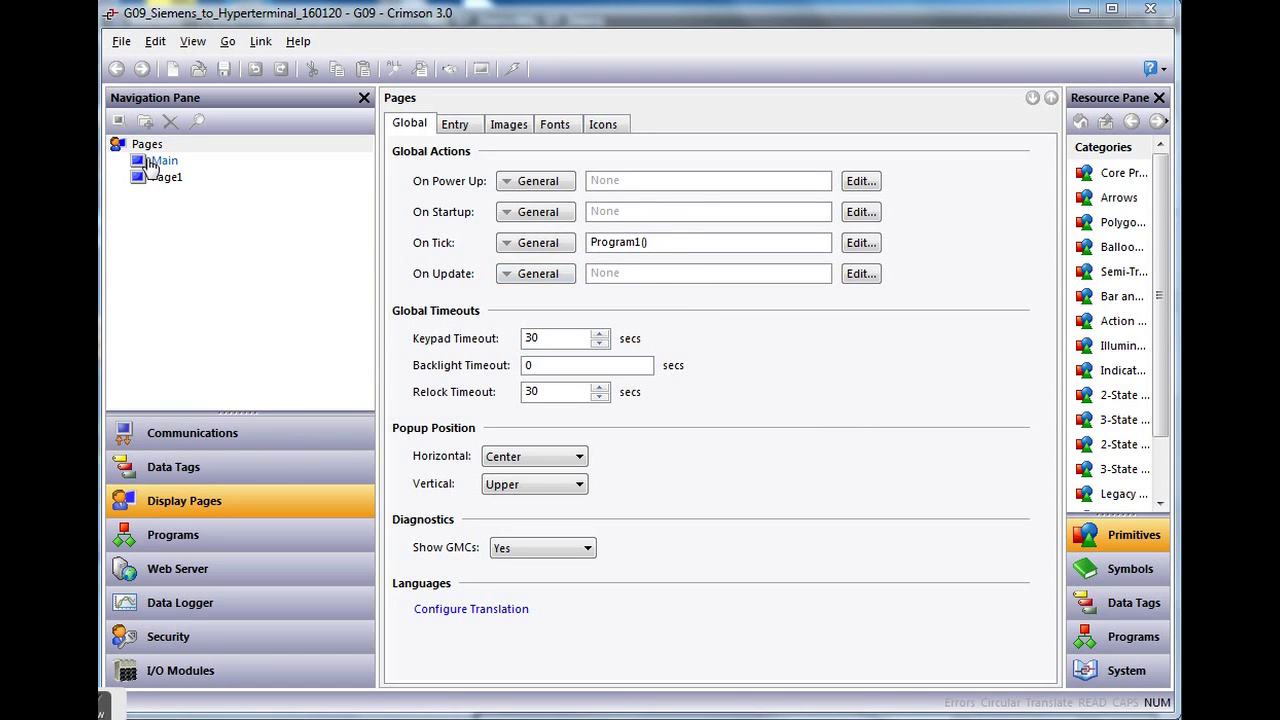
pyautogui.click(158, 161)
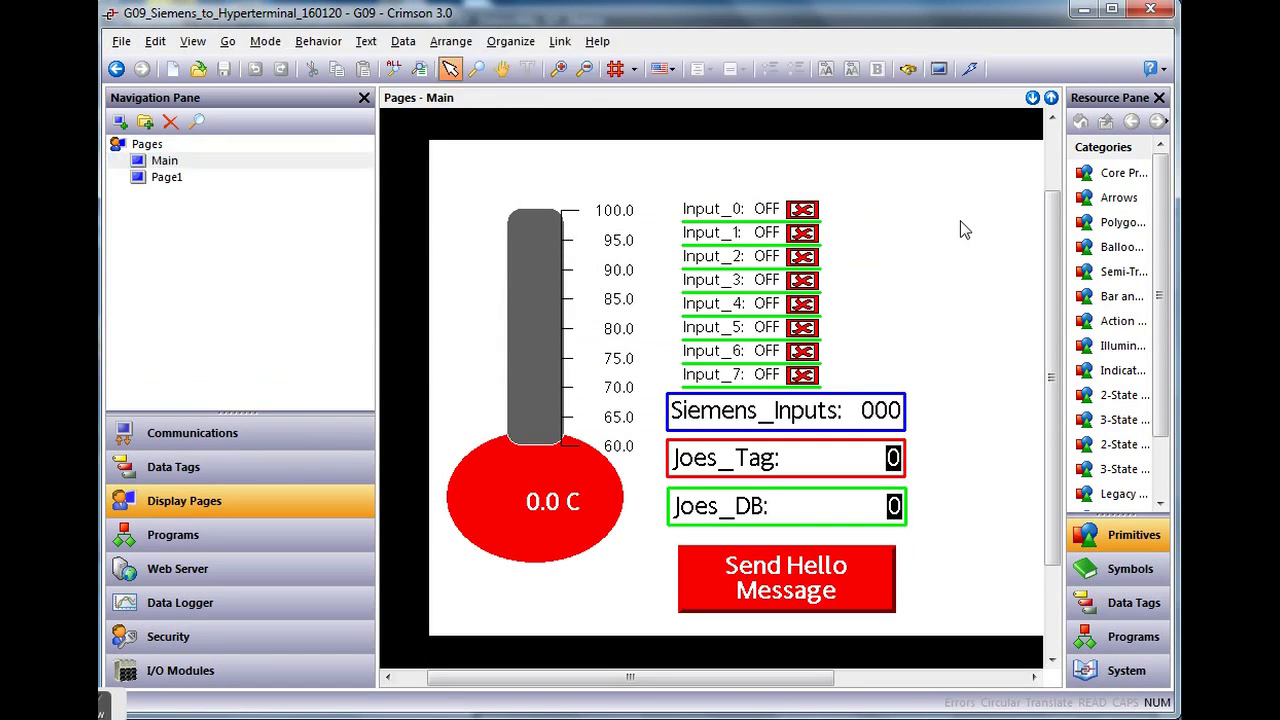
# - Check Data_block_1 reads 688 in Watch table_1, then bring HyperTerminal HMI_70 forward
pyautogui.click(581, 713)
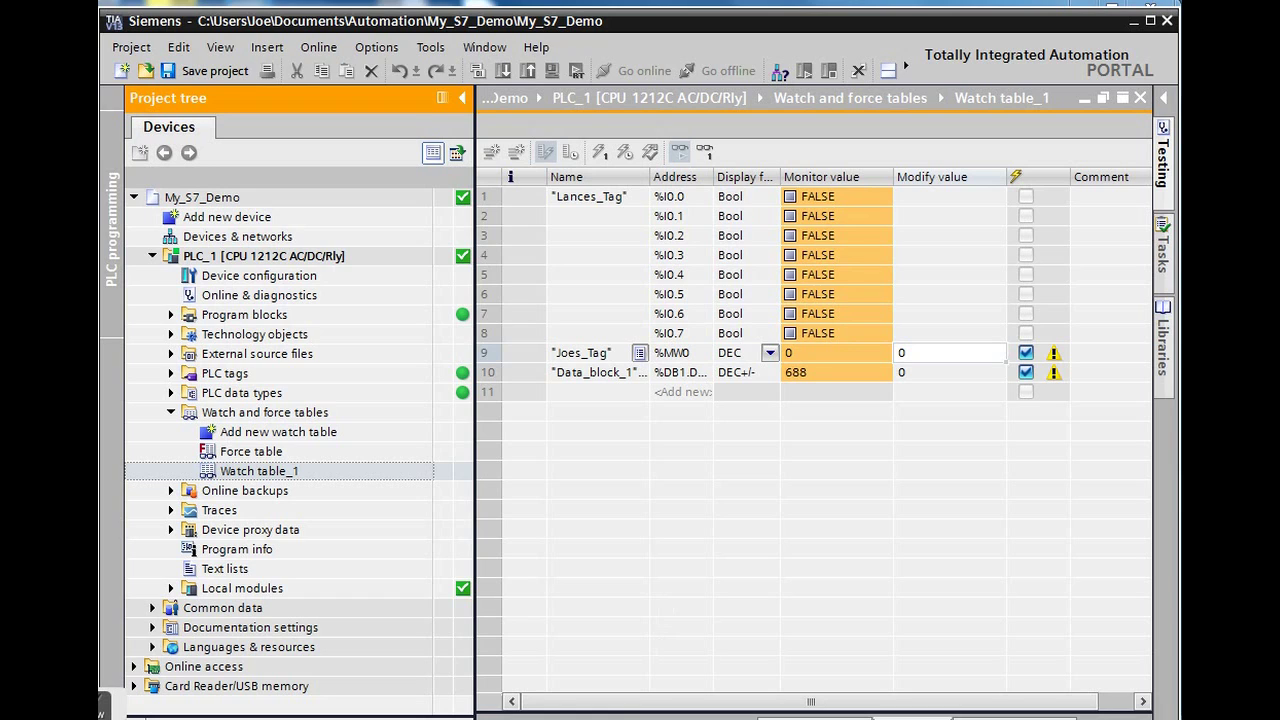
pyautogui.click(740, 715)
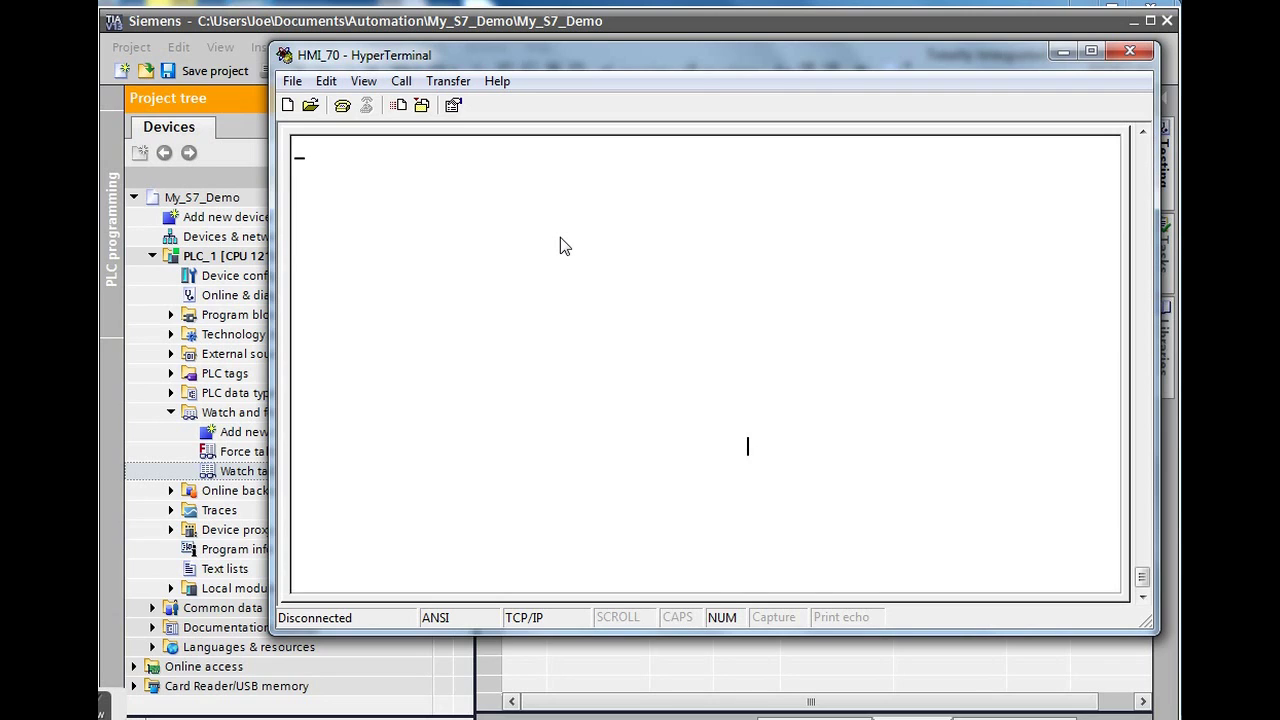
# - Check HMI_70 properties target host 192.168.1.70 on port 1234, then cancel
pyautogui.click(292, 82)
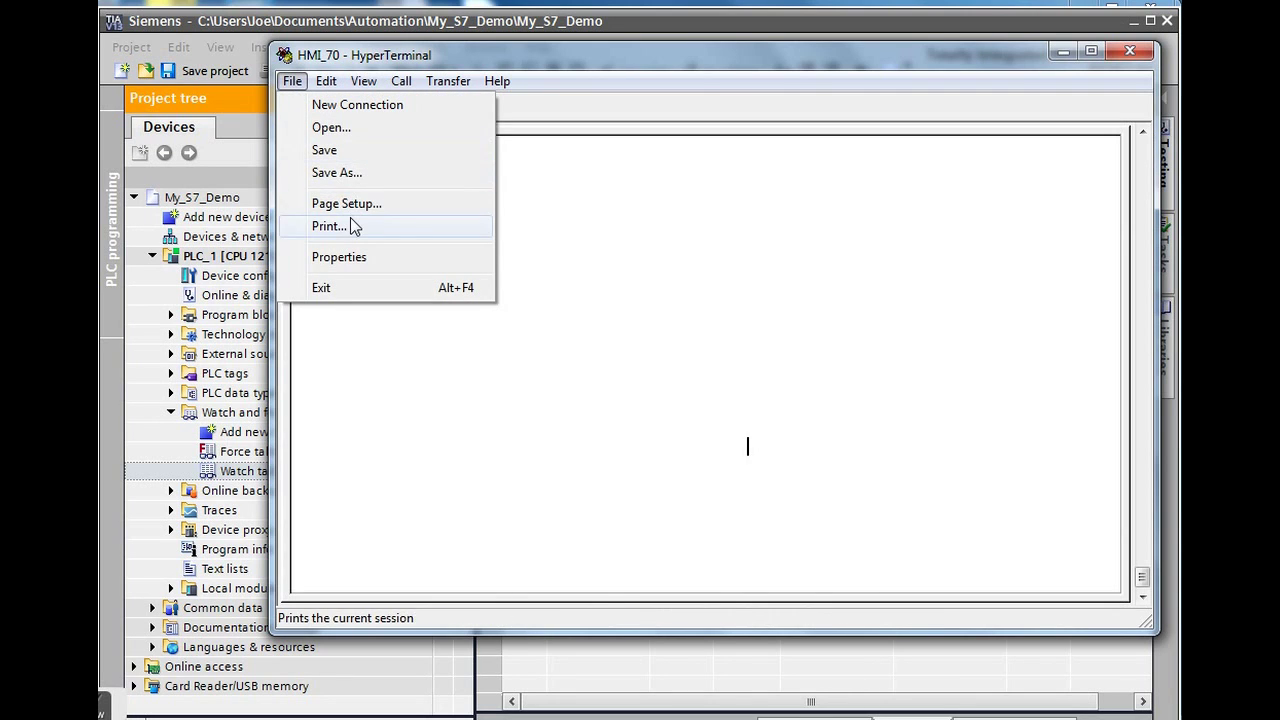
pyautogui.click(345, 257)
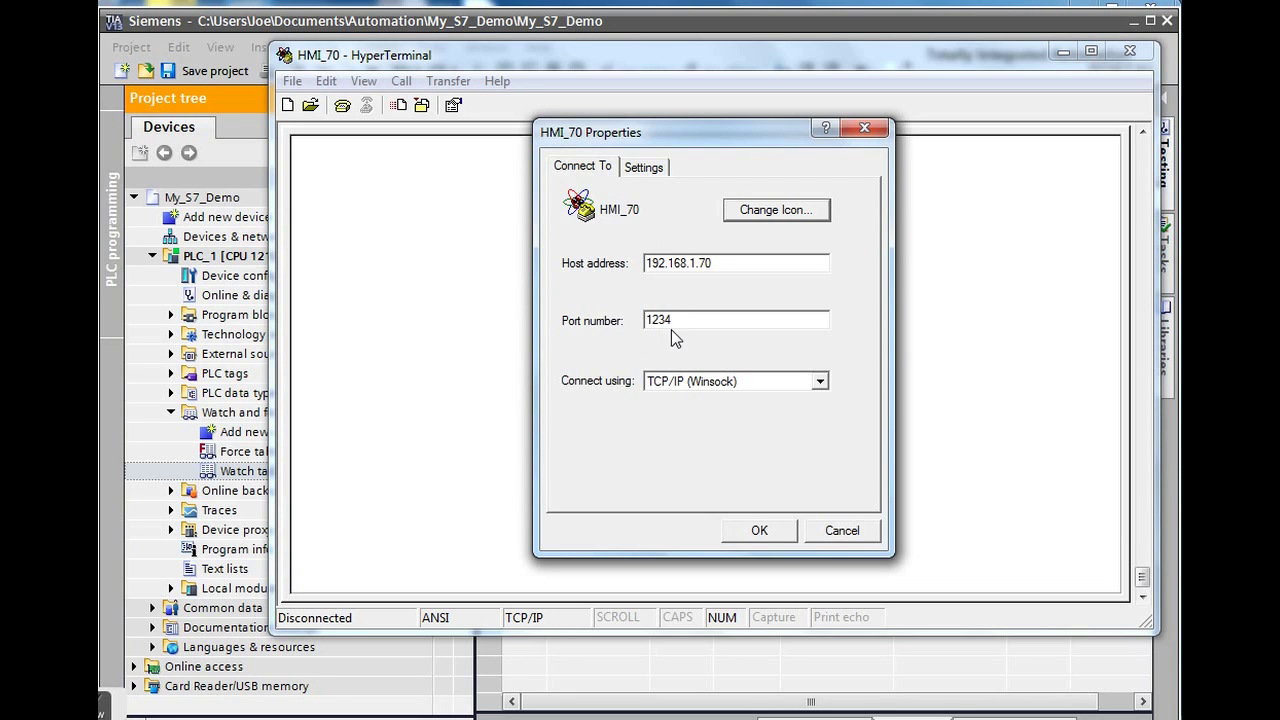
pyautogui.click(846, 531)
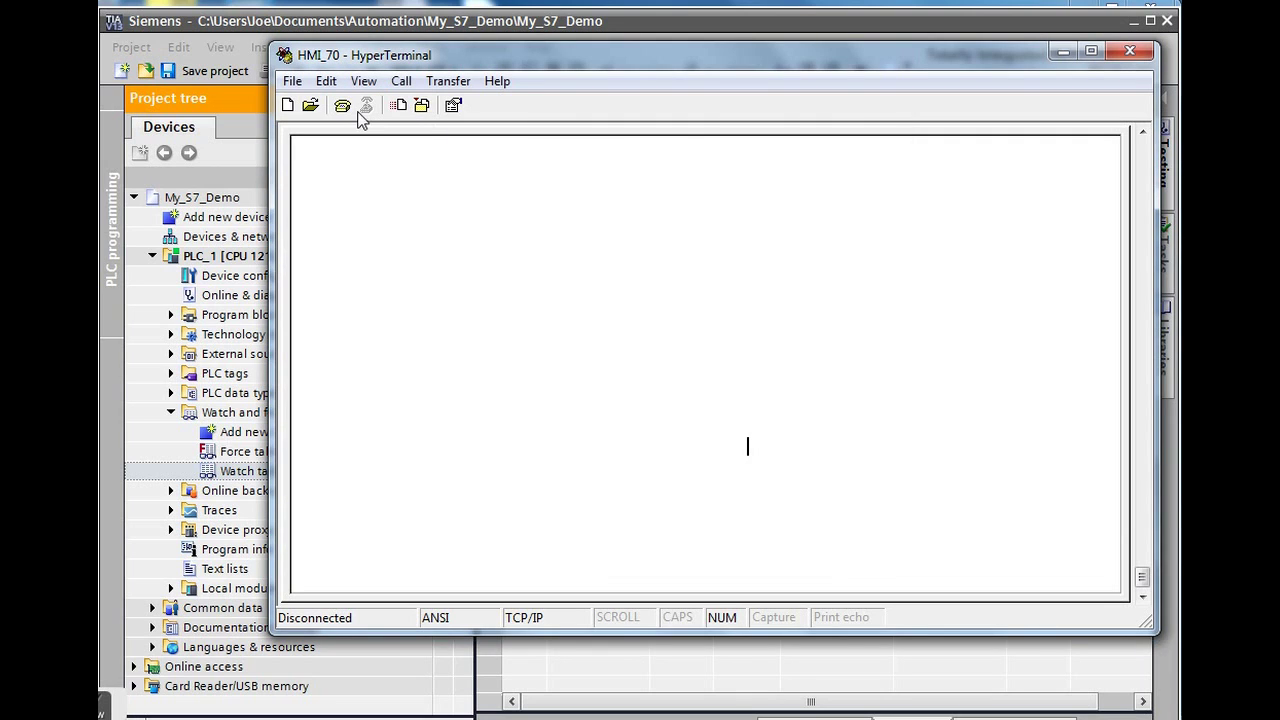
# - Connect HMI_70 to stream readings, then switch to the HMI Remote Monitoring web page
pyautogui.click(342, 106)
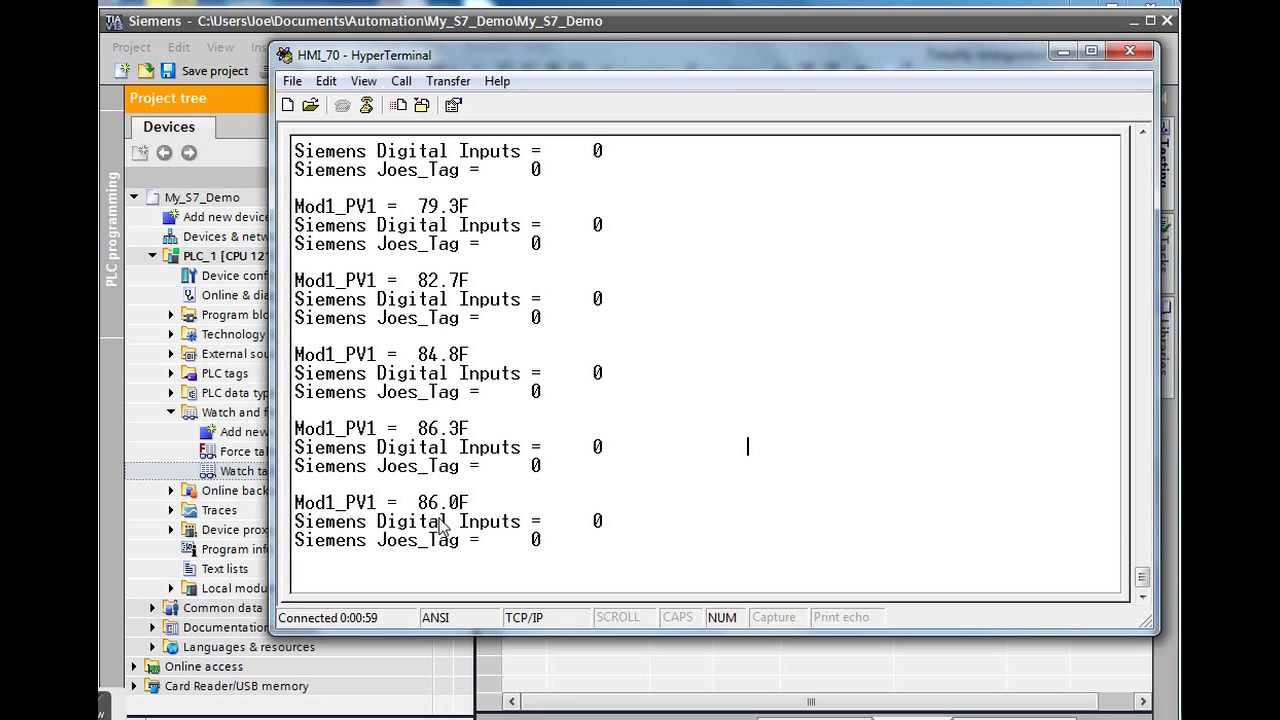
pyautogui.hotkey('alt', 'Tab')
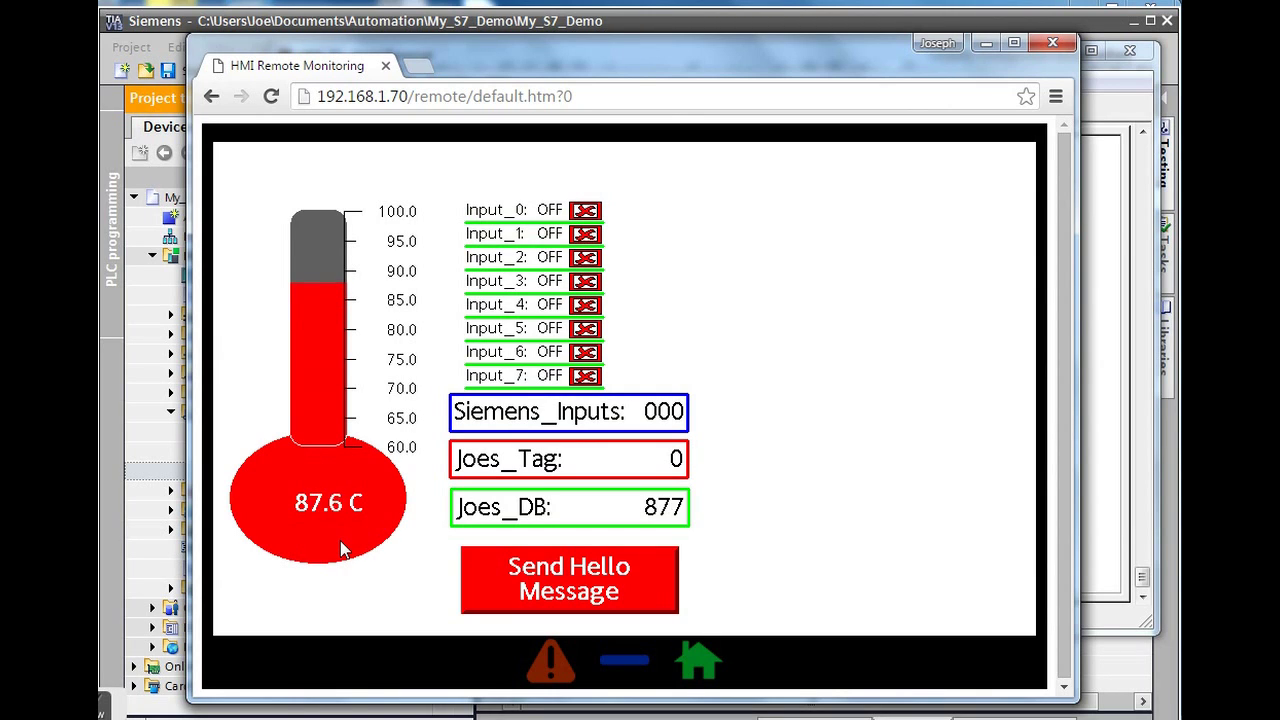
# - Arrange the Chrome HMI page and HyperTerminal side by side, with the web page in front
pyautogui.moveTo(532, 63)
pyautogui.mouseDown()
pyautogui.moveTo(792, 84)
pyautogui.moveTo(1039, 76)
pyautogui.mouseUp()
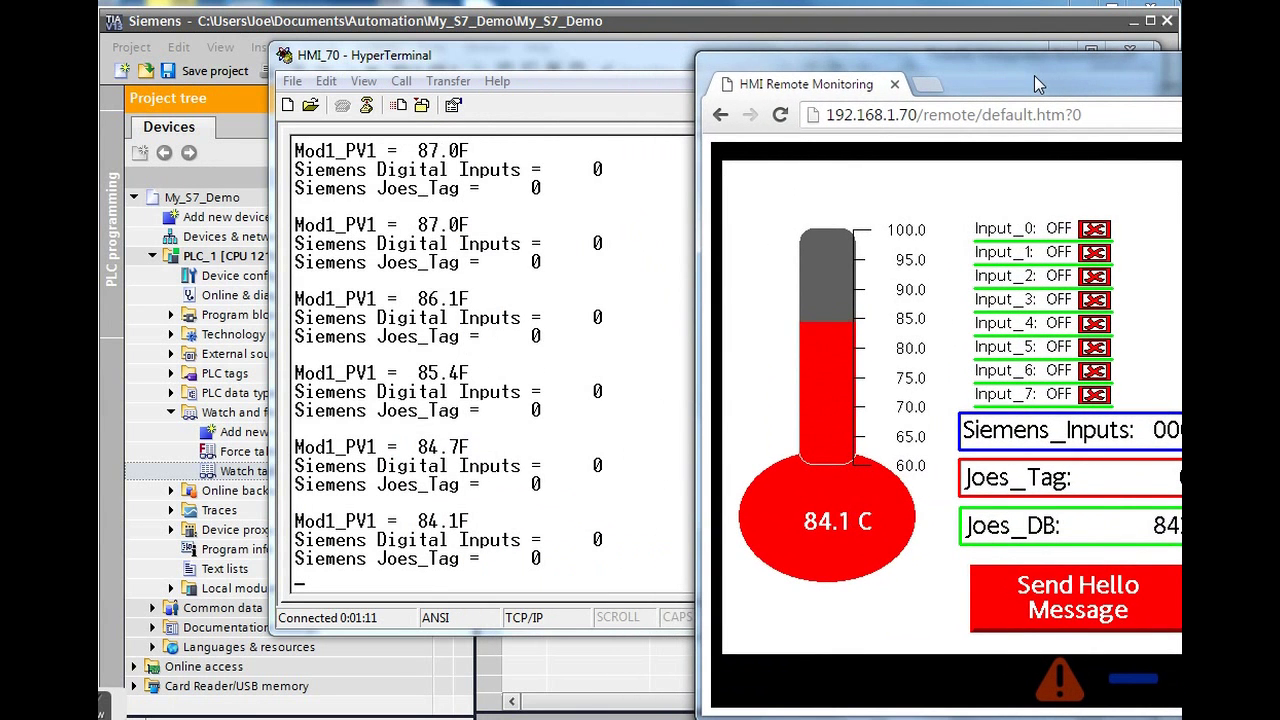
pyautogui.moveTo(658, 62)
pyautogui.mouseDown()
pyautogui.moveTo(670, 116)
pyautogui.moveTo(709, 138)
pyautogui.moveTo(672, 206)
pyautogui.moveTo(531, 331)
pyautogui.moveTo(540, 380)
pyautogui.moveTo(458, 321)
pyautogui.moveTo(386, 150)
pyautogui.moveTo(816, 179)
pyautogui.moveTo(648, 134)
pyautogui.mouseUp()
pyautogui.click(1059, 164)
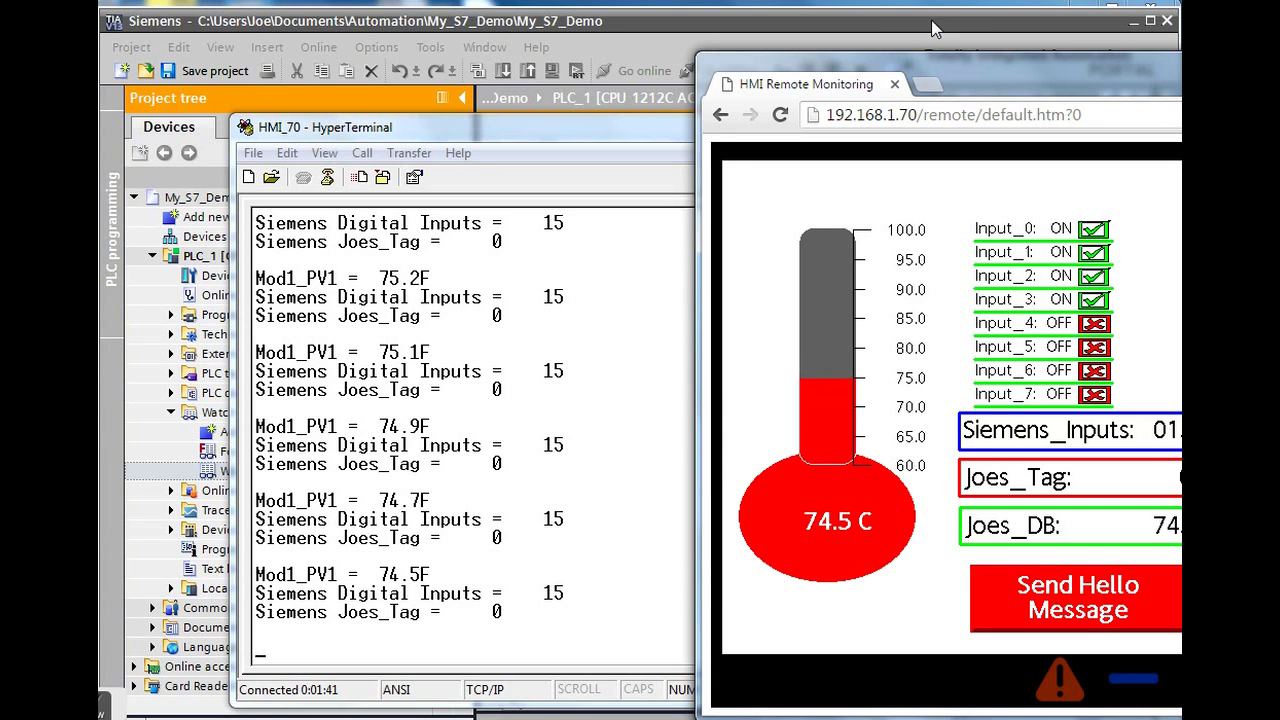
pyautogui.click(897, 35)
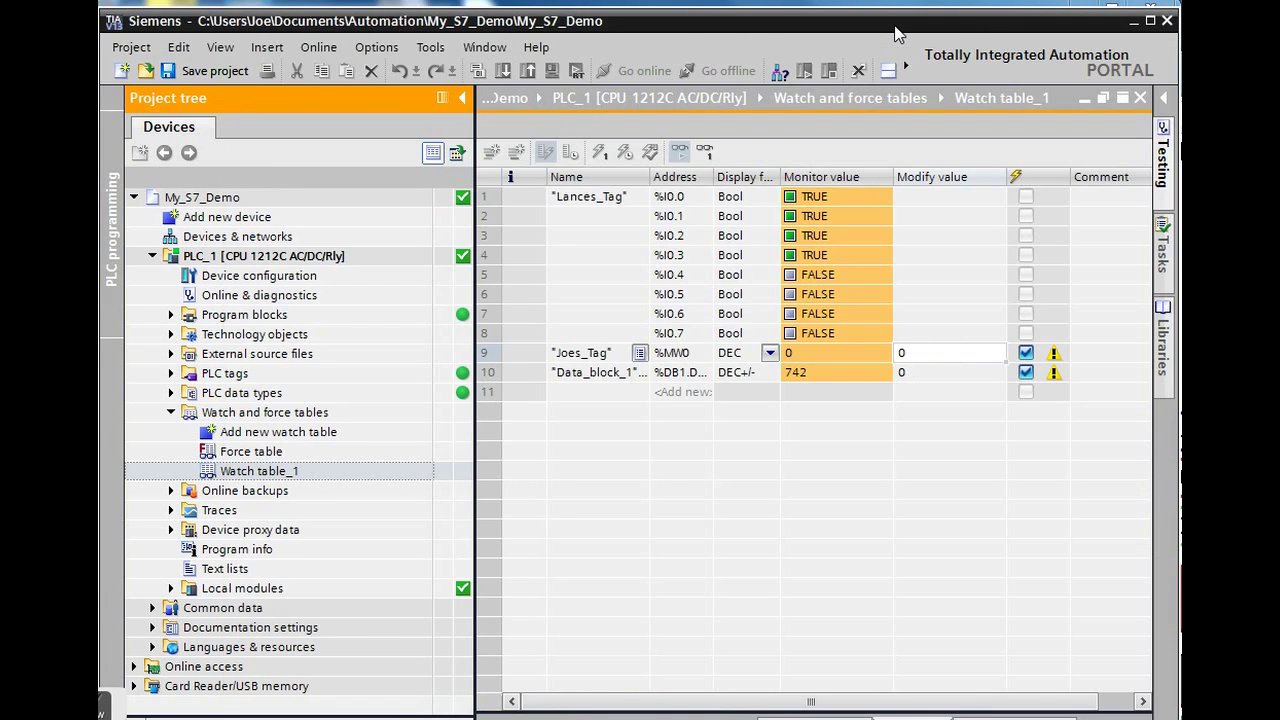
pyautogui.click(956, 353)
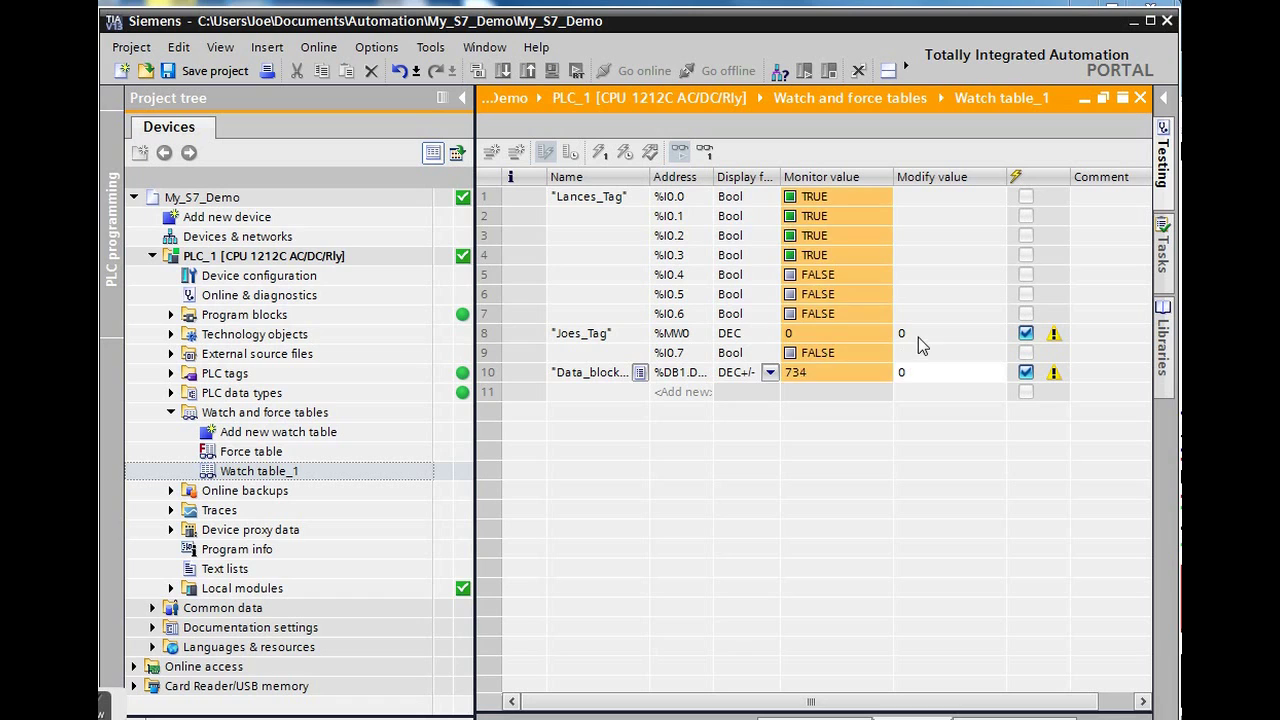
pyautogui.click(918, 337)
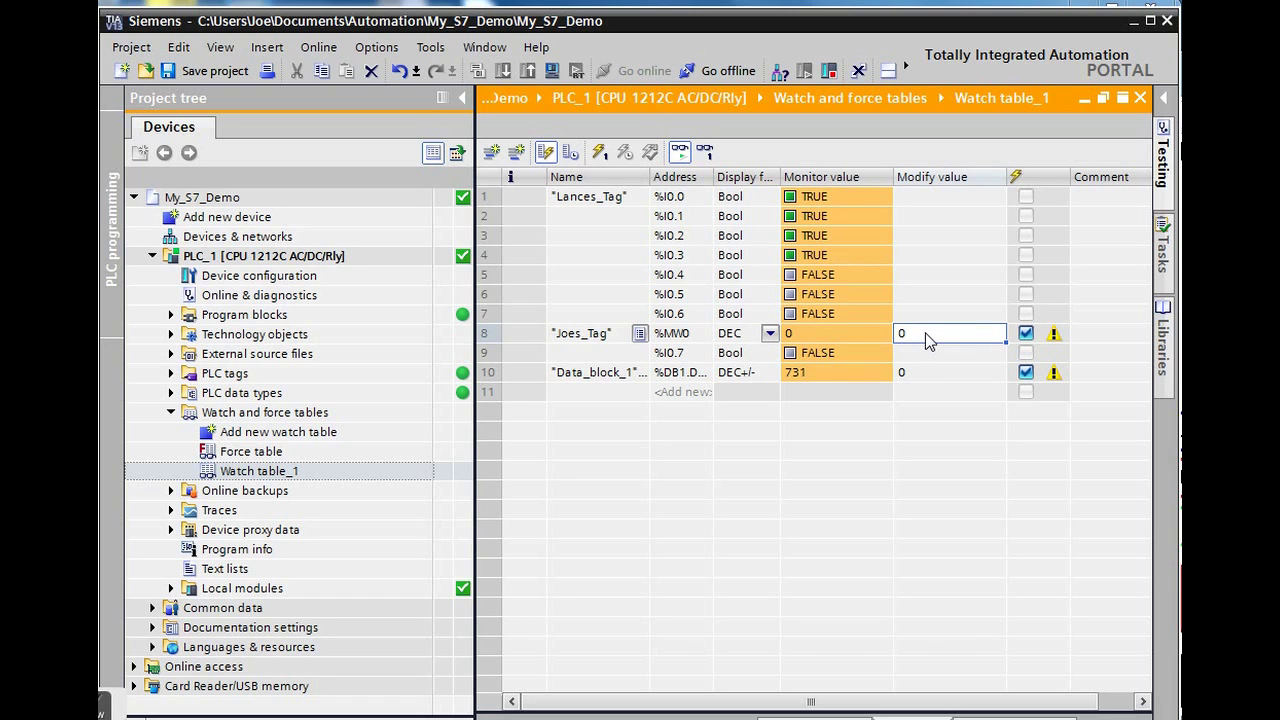
pyautogui.click(927, 341)
pyautogui.write('123')
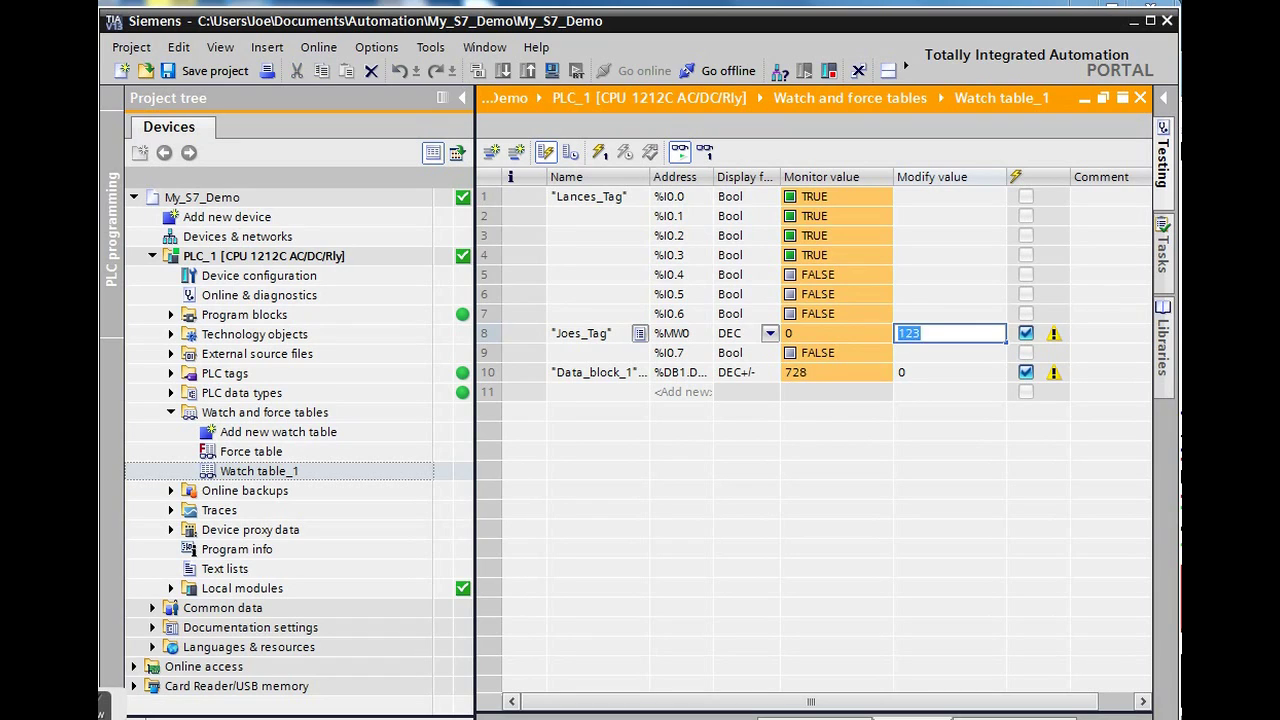
pyautogui.press('Return')
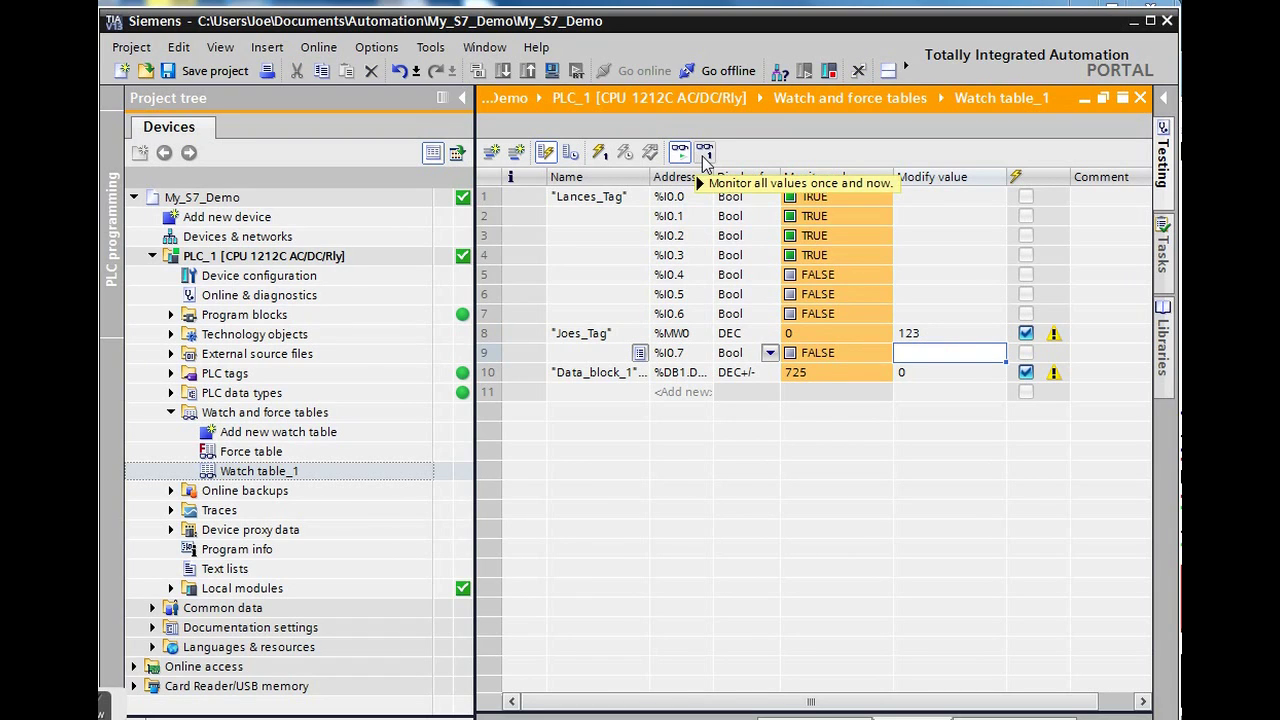
# - Bring the Chrome HMI monitoring page forward and move it down and left
pyautogui.click(601, 158)
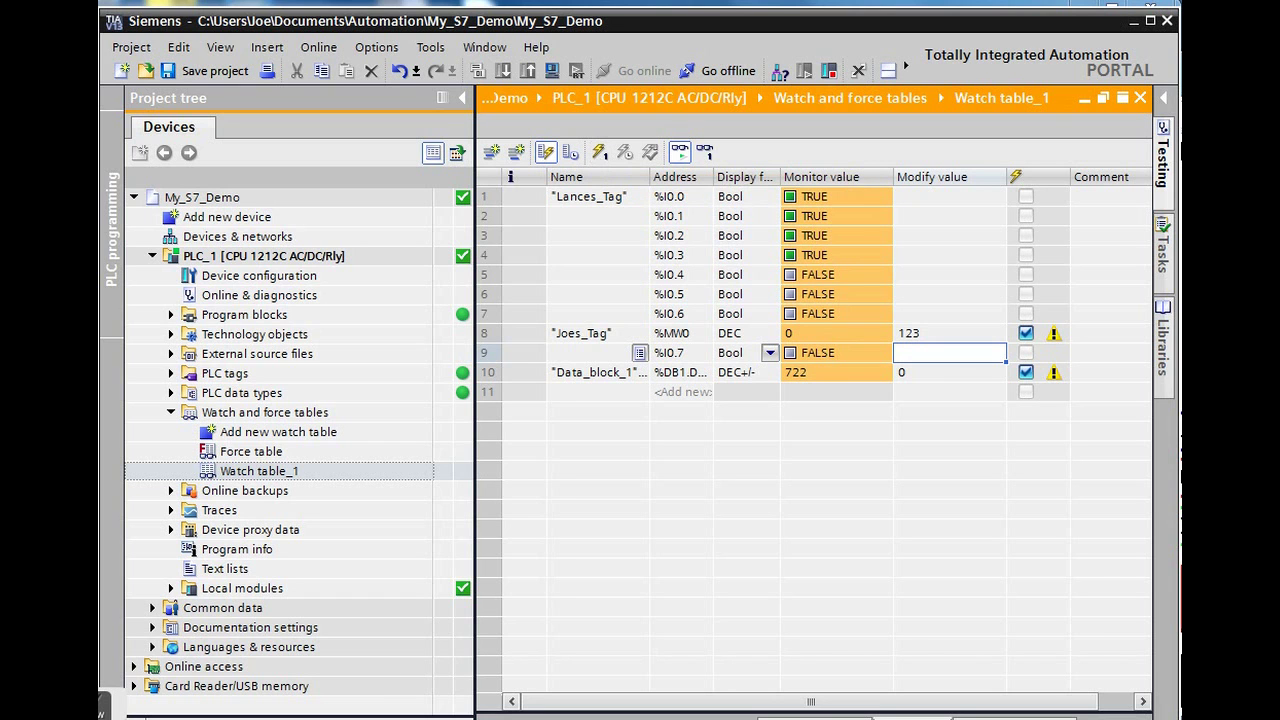
pyautogui.hotkey('alt', 'Tab')
pyautogui.moveTo(1180, 50); pyautogui.dragTo(1064, 180)
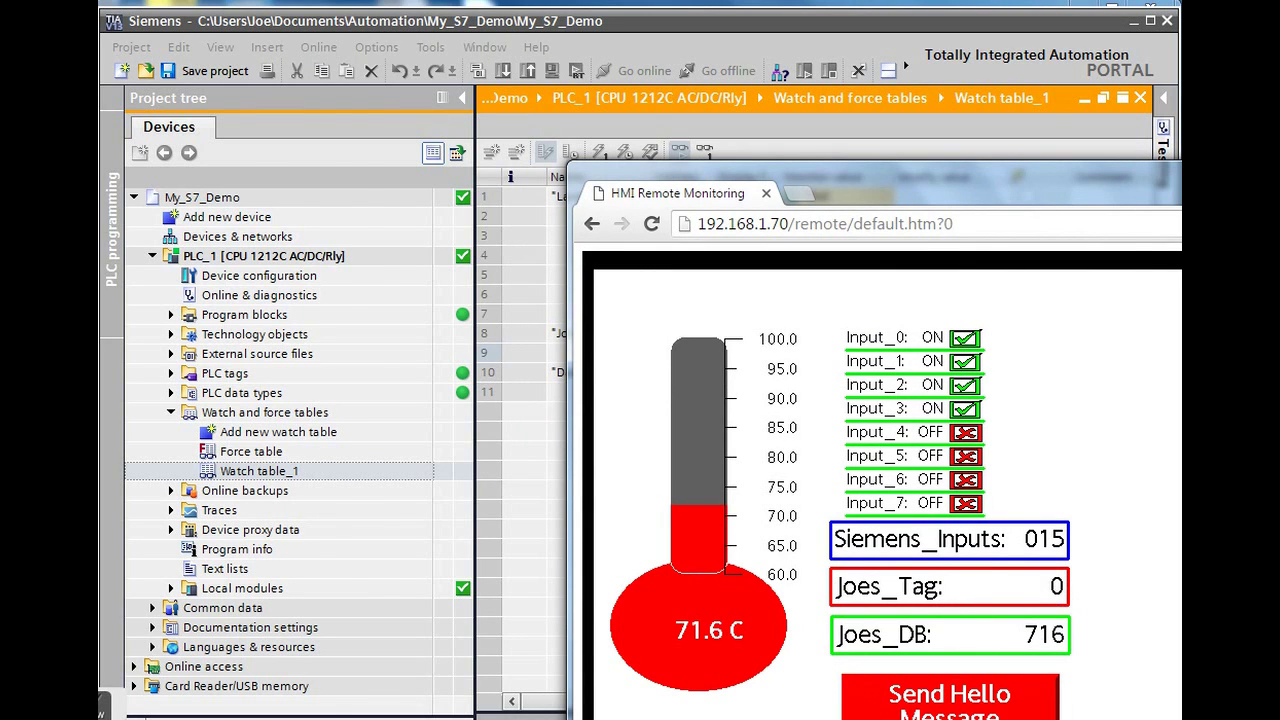
# - Write Joes_Tag's 123 to the PLC with Modify now, then check the HMI page and HyperTerminal
pyautogui.hotkey('alt', 'Tab')
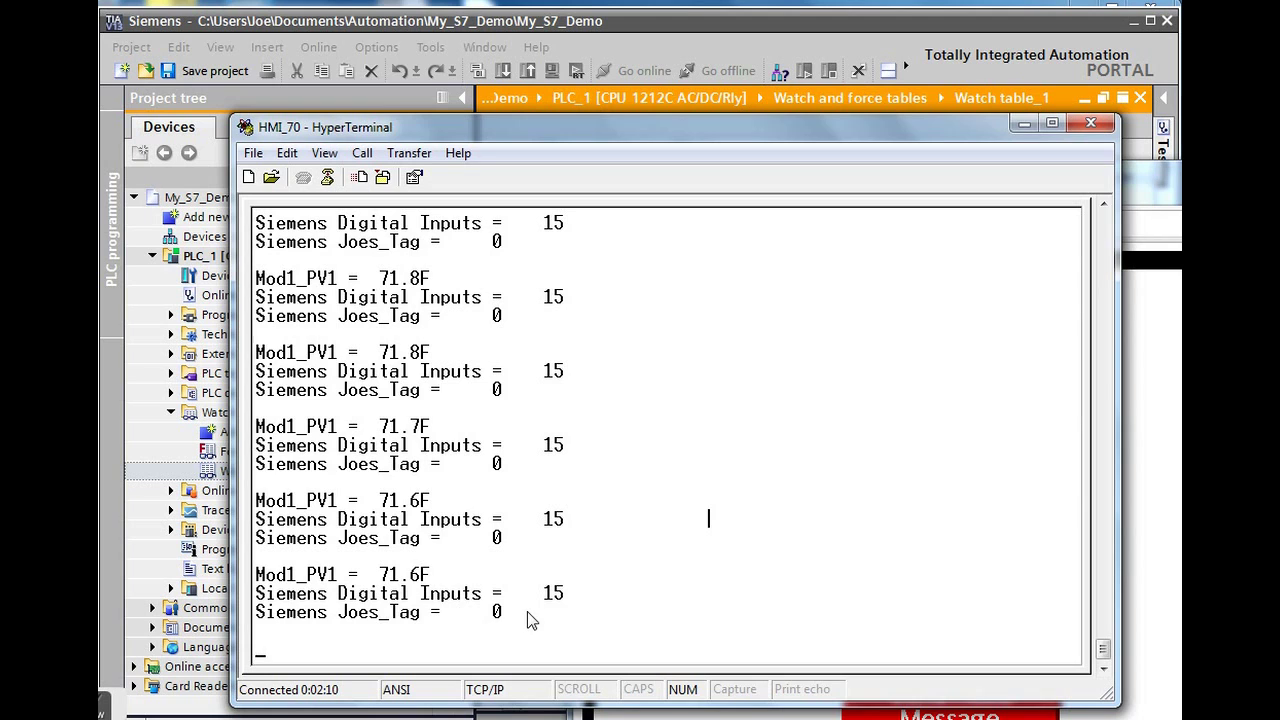
pyautogui.hotkey('alt', 'Tab')
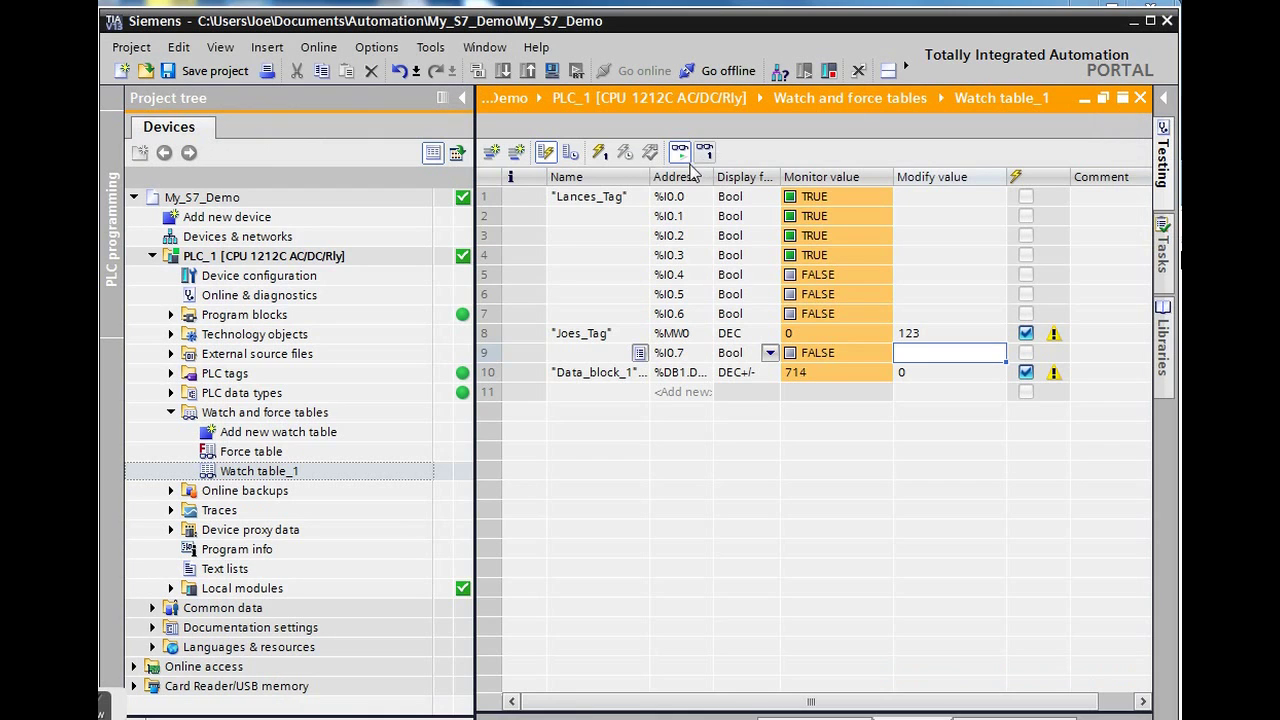
pyautogui.click(599, 153)
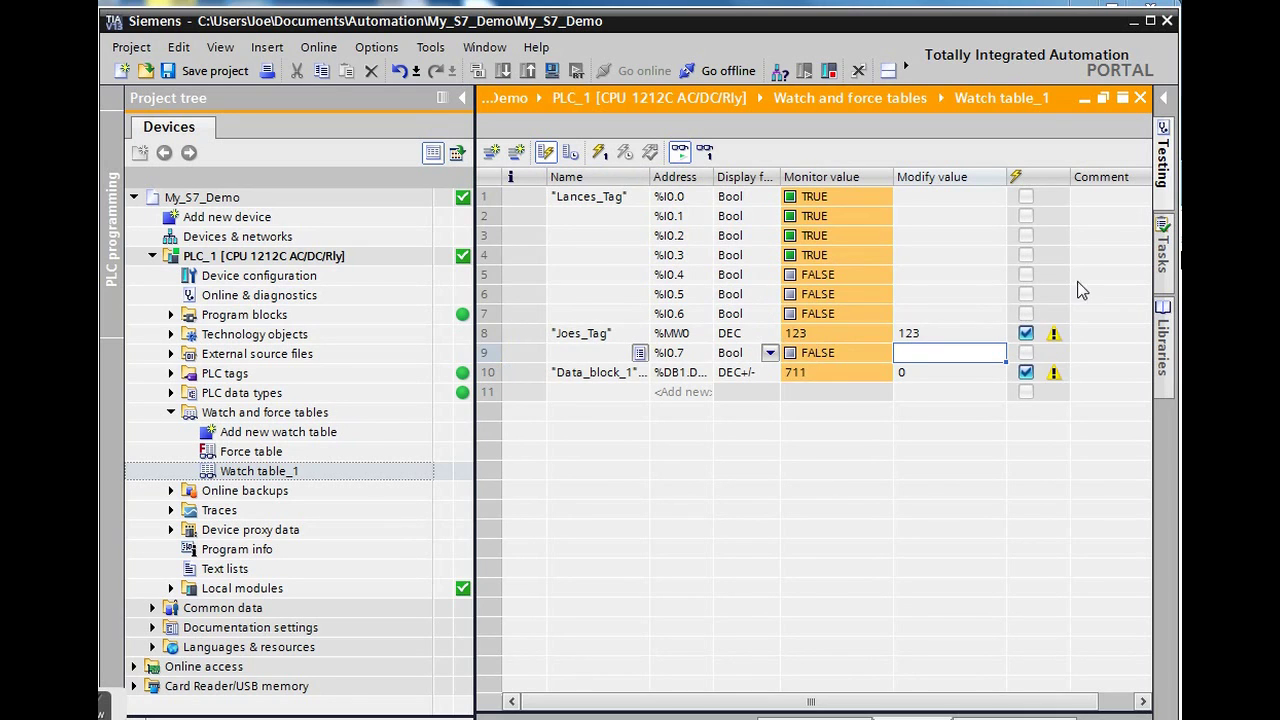
pyautogui.hotkey('alt', 'Tab')
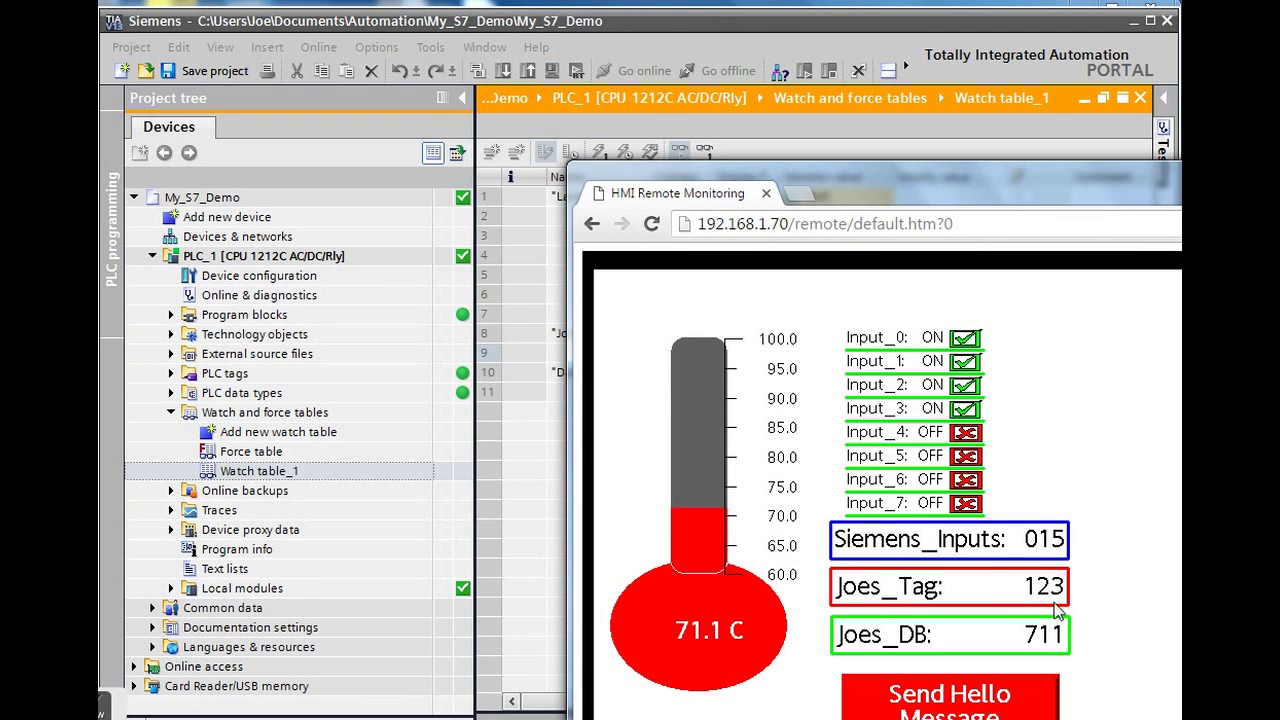
pyautogui.hotkey('alt', 'Tab')
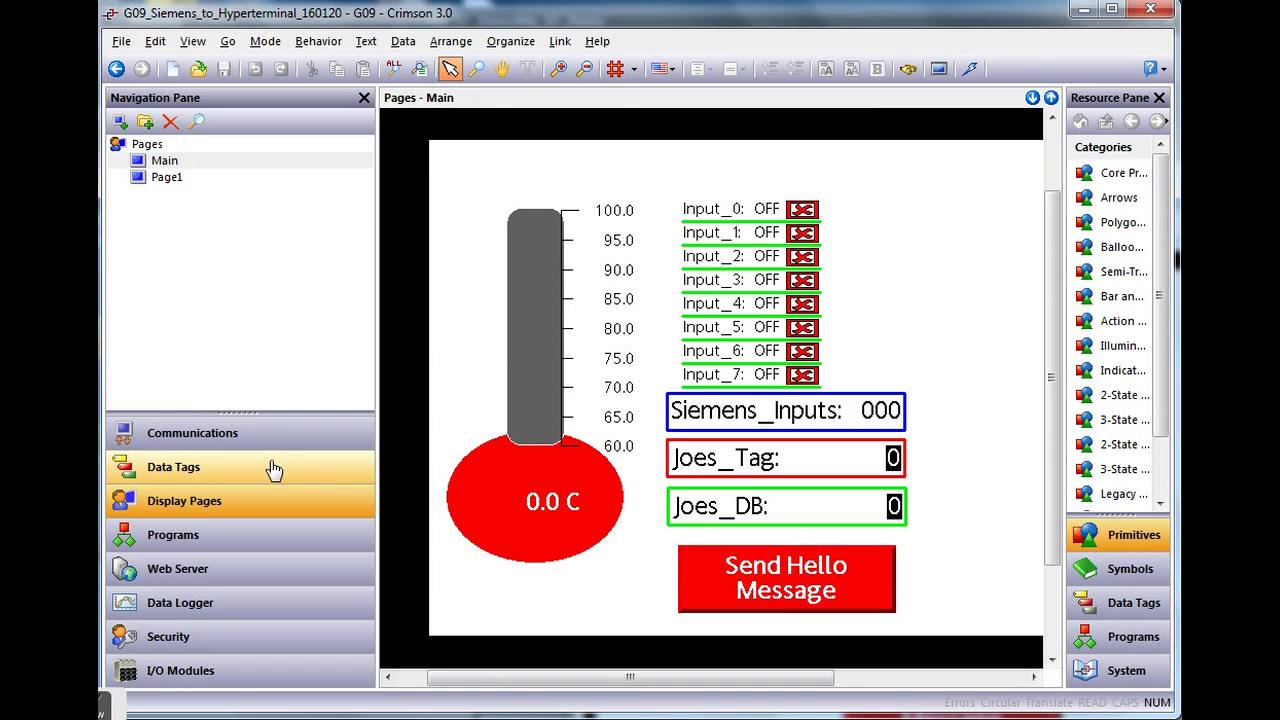
# - Show the Siemens_S7 device settings (192.168.1.39, 5000/2500 ms timeouts) under Protocol 2 in Communications
pyautogui.click(270, 476)
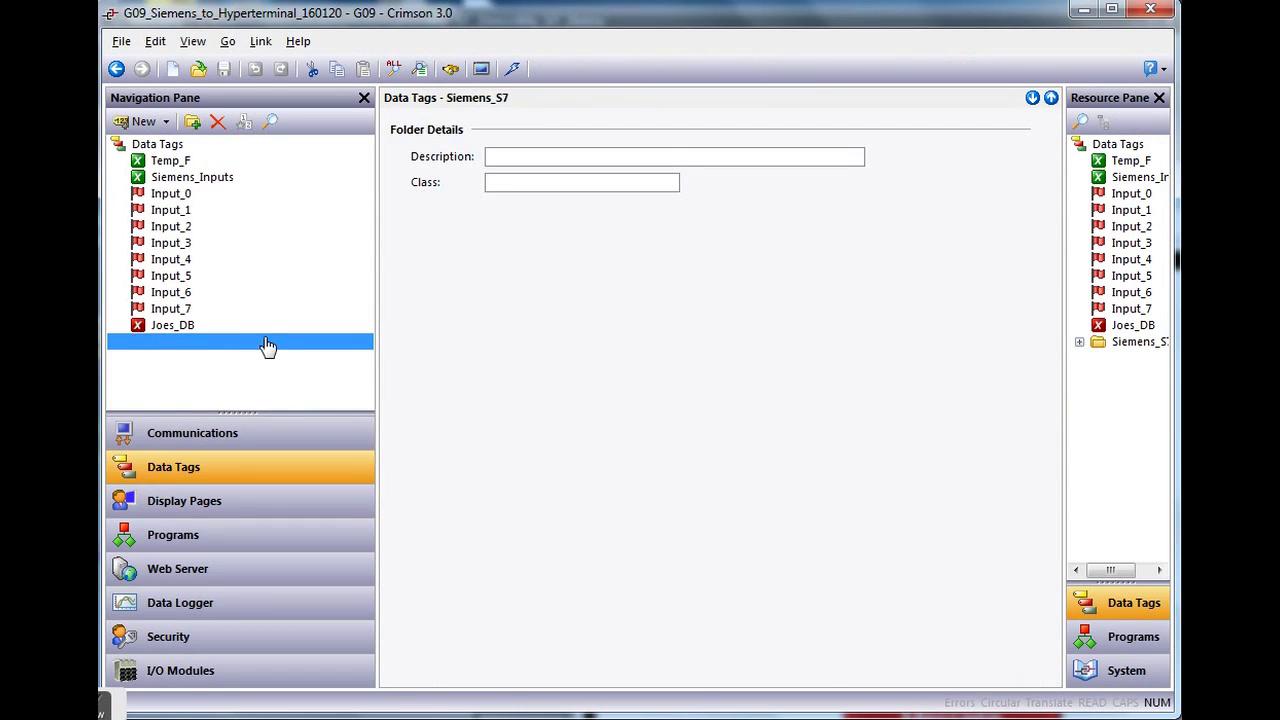
pyautogui.click(252, 443)
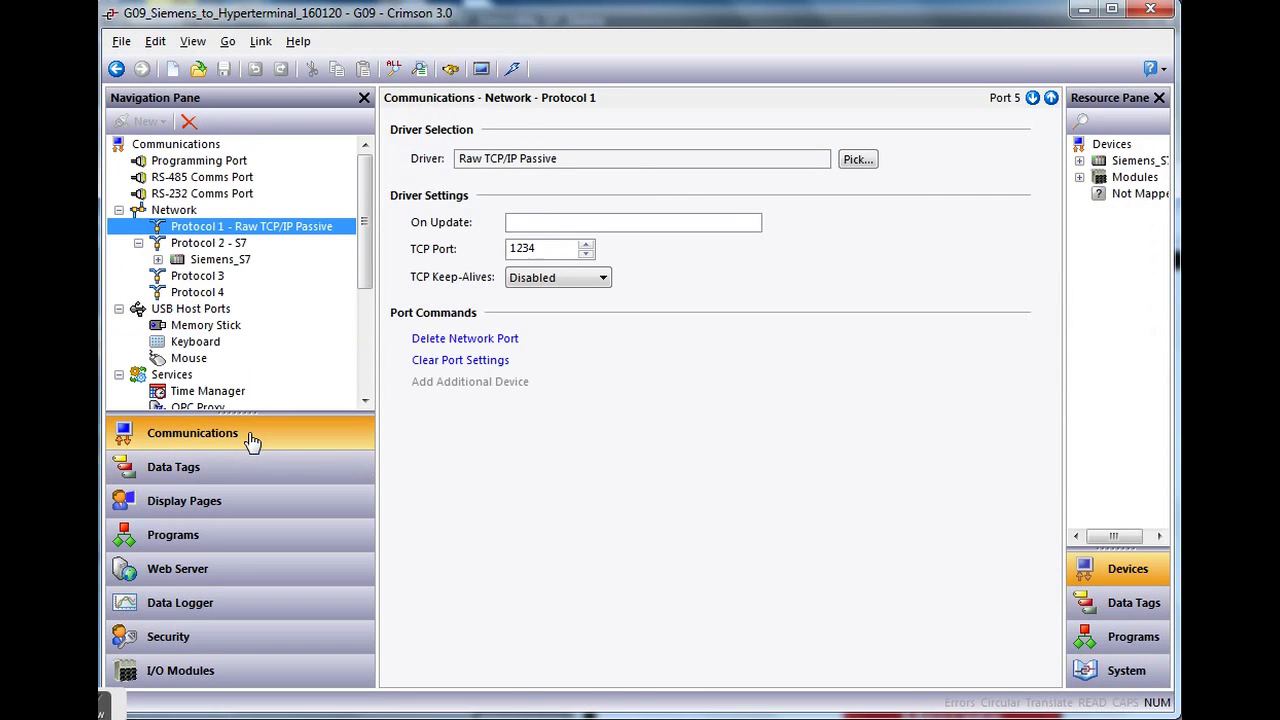
pyautogui.click(157, 260)
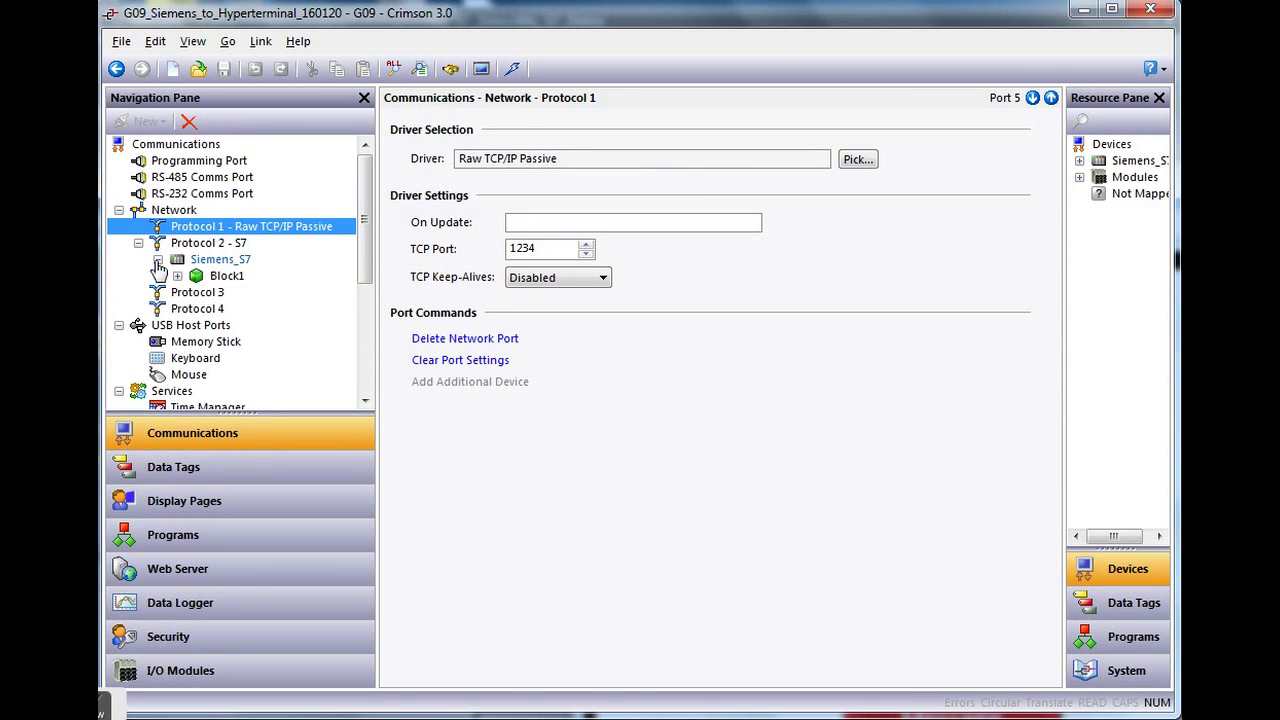
pyautogui.click(210, 260)
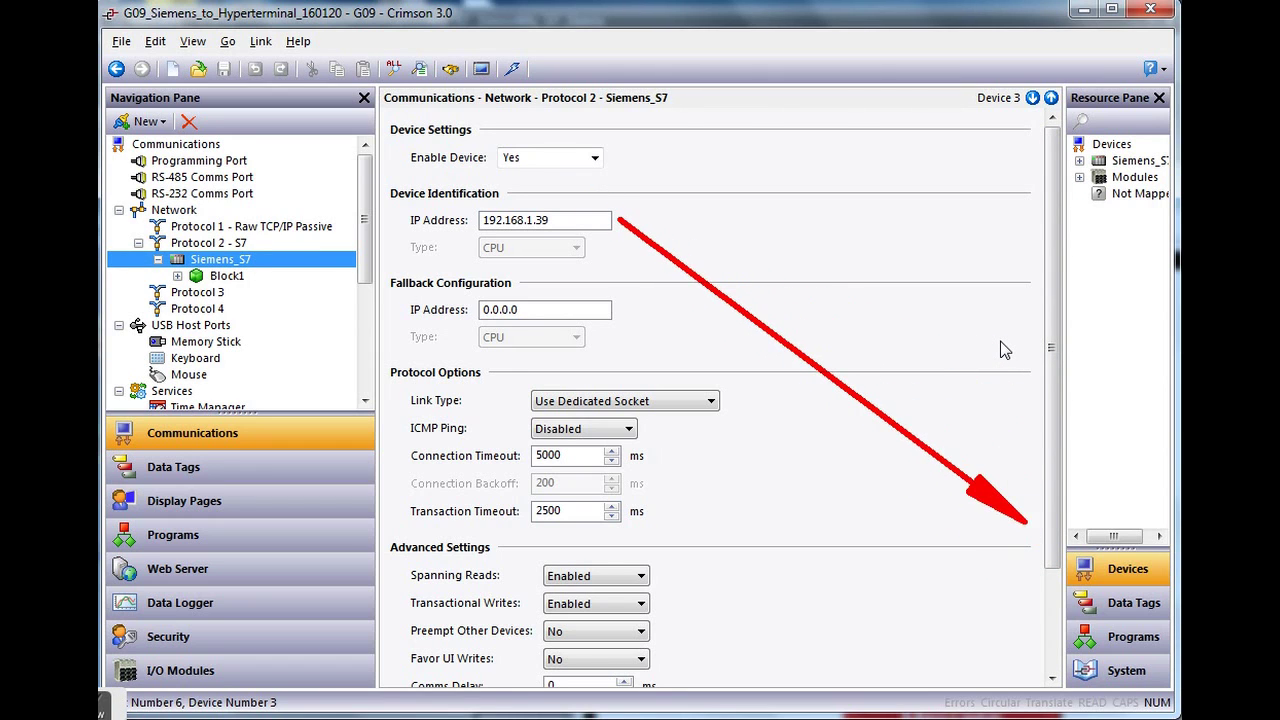
pyautogui.click(1050, 502)
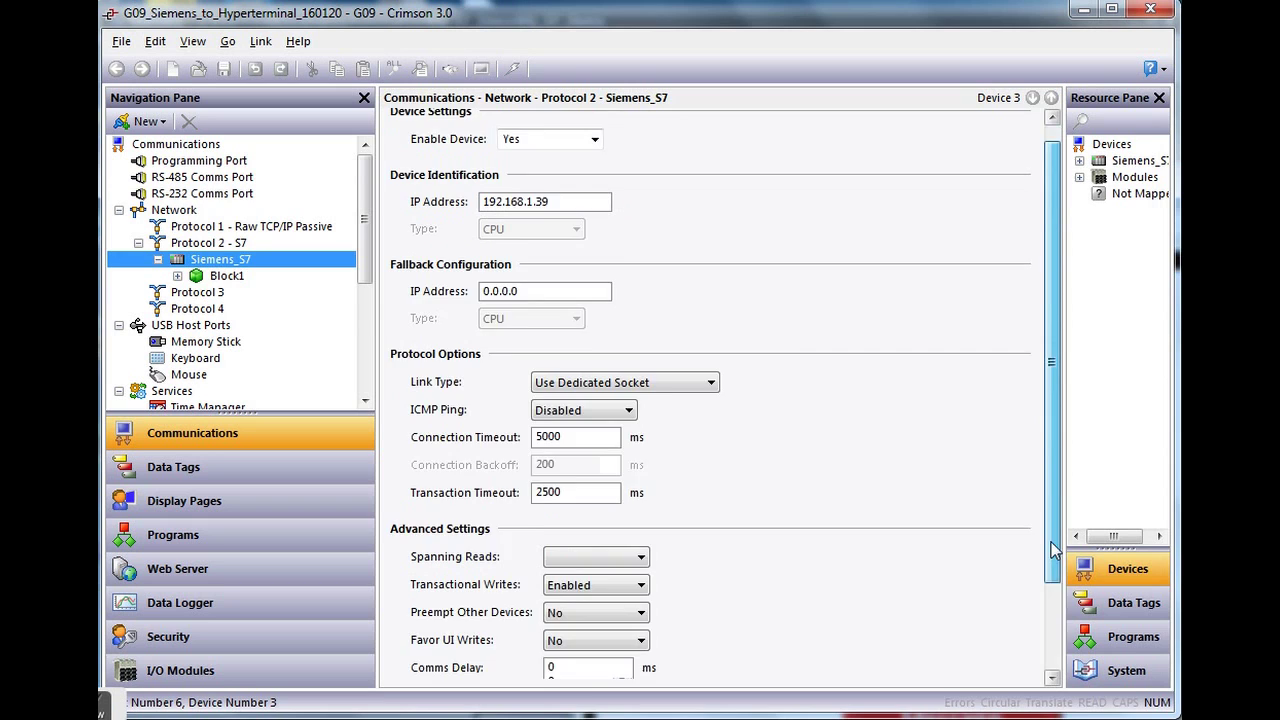
pyautogui.moveTo(1051, 542); pyautogui.dragTo(1030, 630)
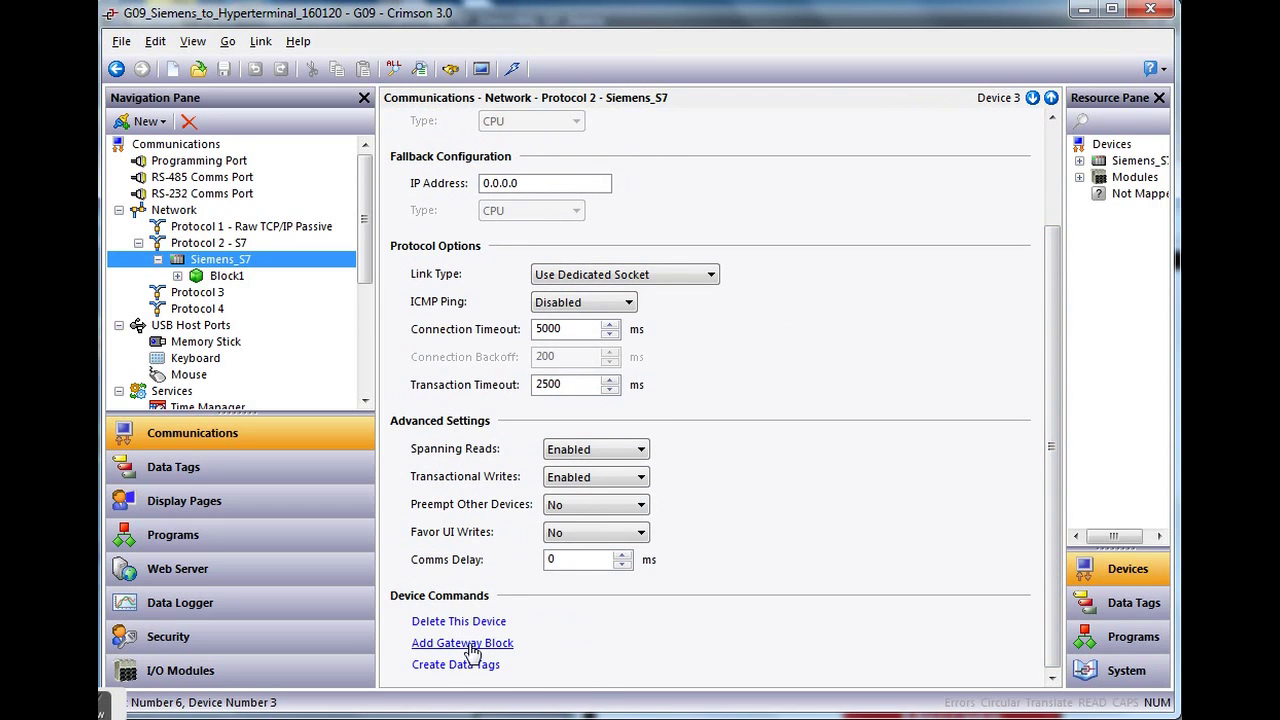
# - Expand Block1, widen the tree, and select its Temp_F mapping DB00001:00000.WORD
pyautogui.click(216, 281)
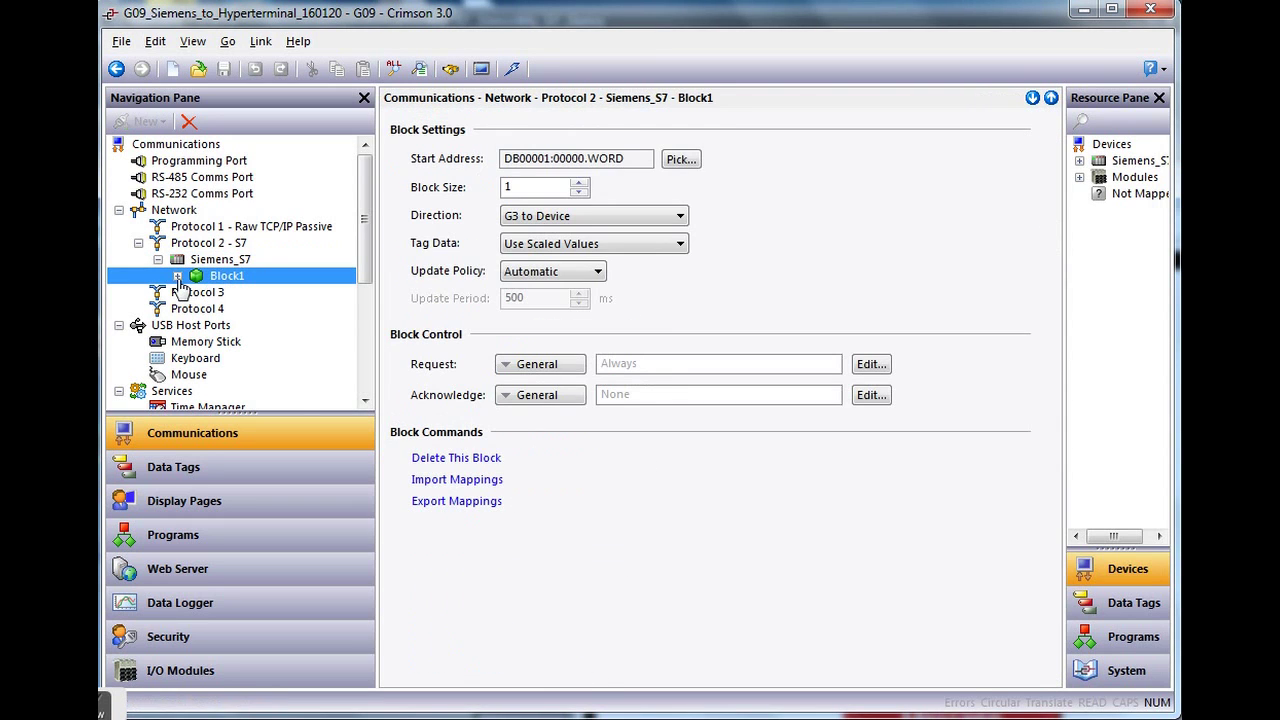
pyautogui.click(177, 276)
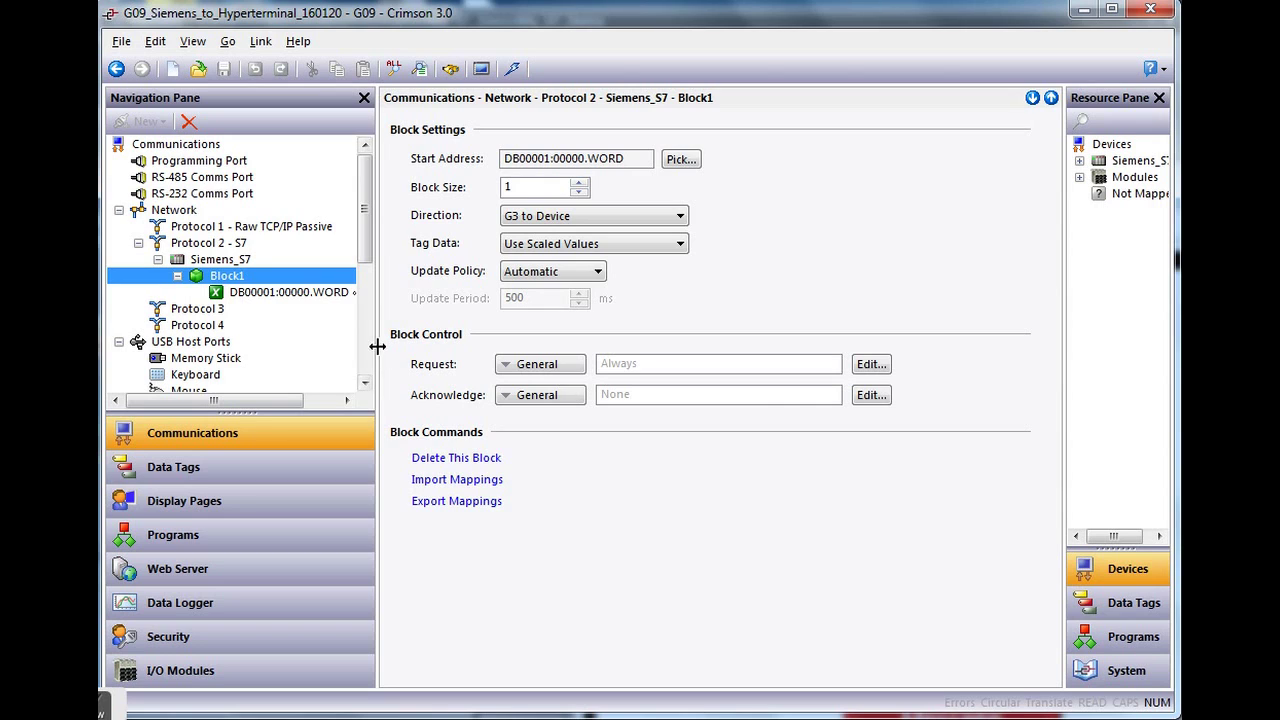
pyautogui.moveTo(377, 350); pyautogui.dragTo(603, 350)
pyautogui.click(290, 296)
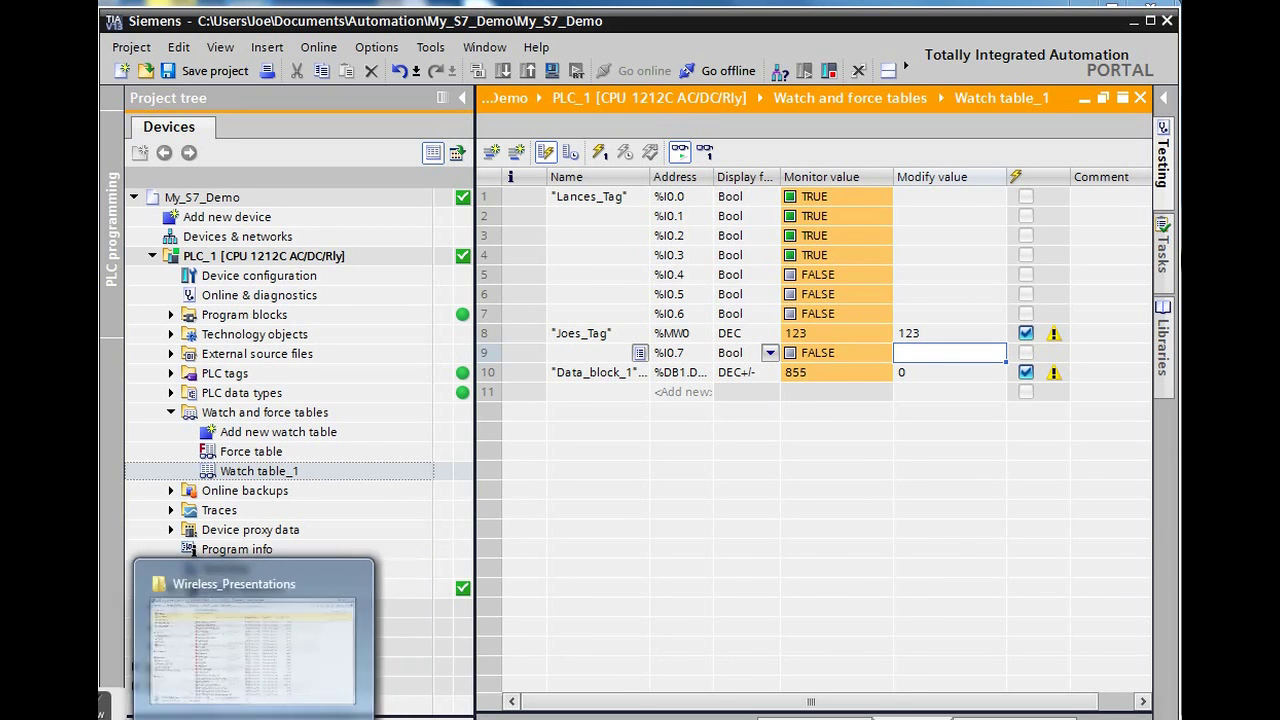
# - Reposition the Chrome HMI page beside the TIA watch table, then return to HyperTerminal
pyautogui.hotkey('alt', 'Tab')
pyautogui.moveTo(1157, 160); pyautogui.dragTo(1180, 8)
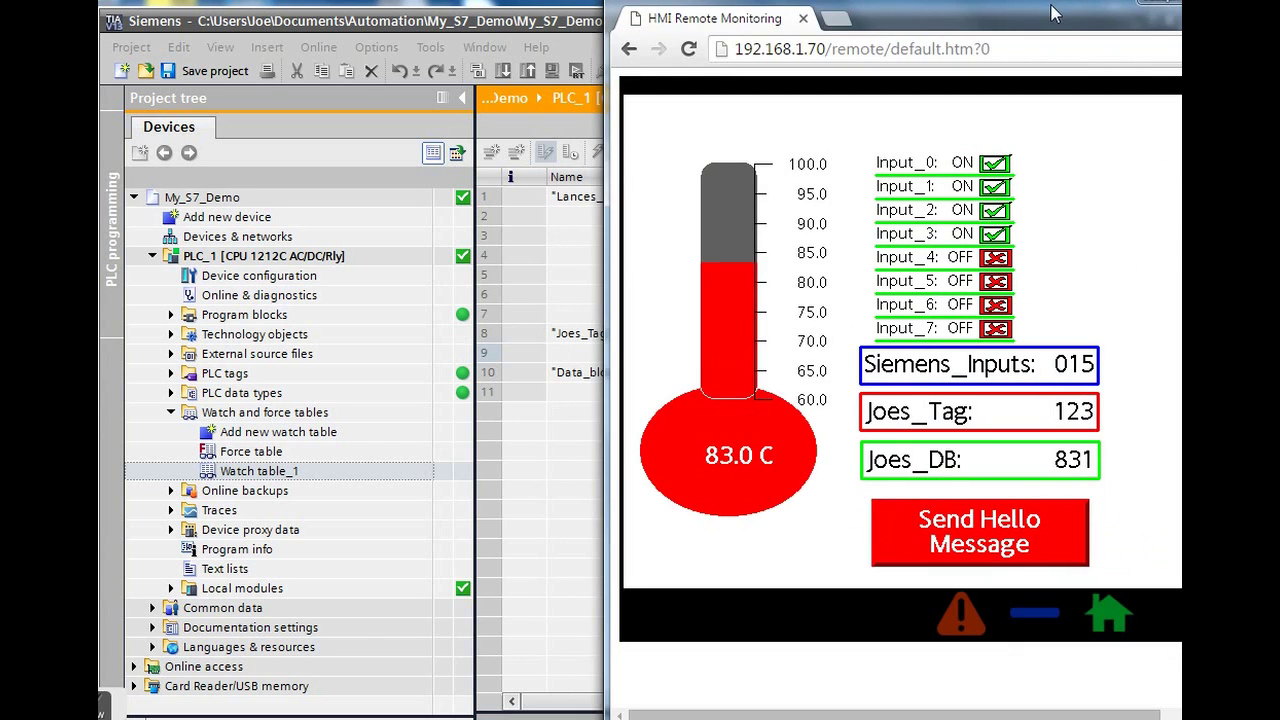
pyautogui.moveTo(986, 6)
pyautogui.mouseDown()
pyautogui.moveTo(926, 54)
pyautogui.moveTo(1214, 75)
pyautogui.mouseUp()
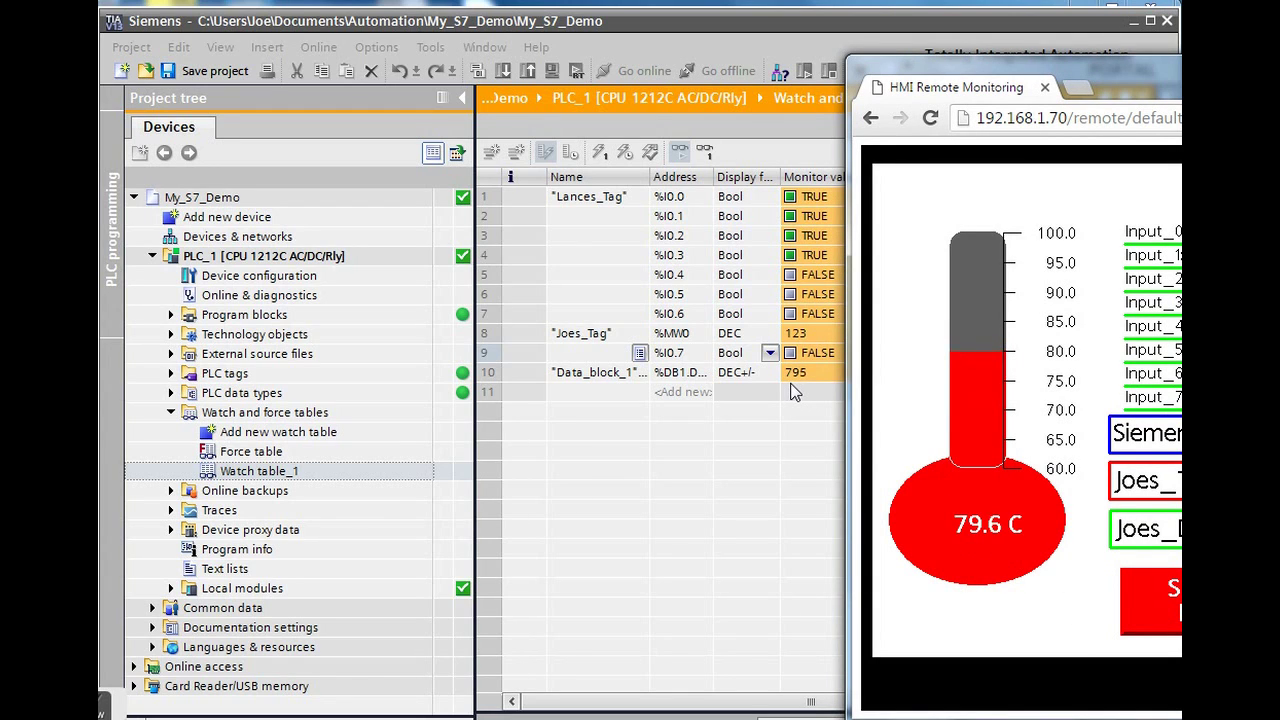
pyautogui.moveTo(1125, 67); pyautogui.dragTo(1085, 67)
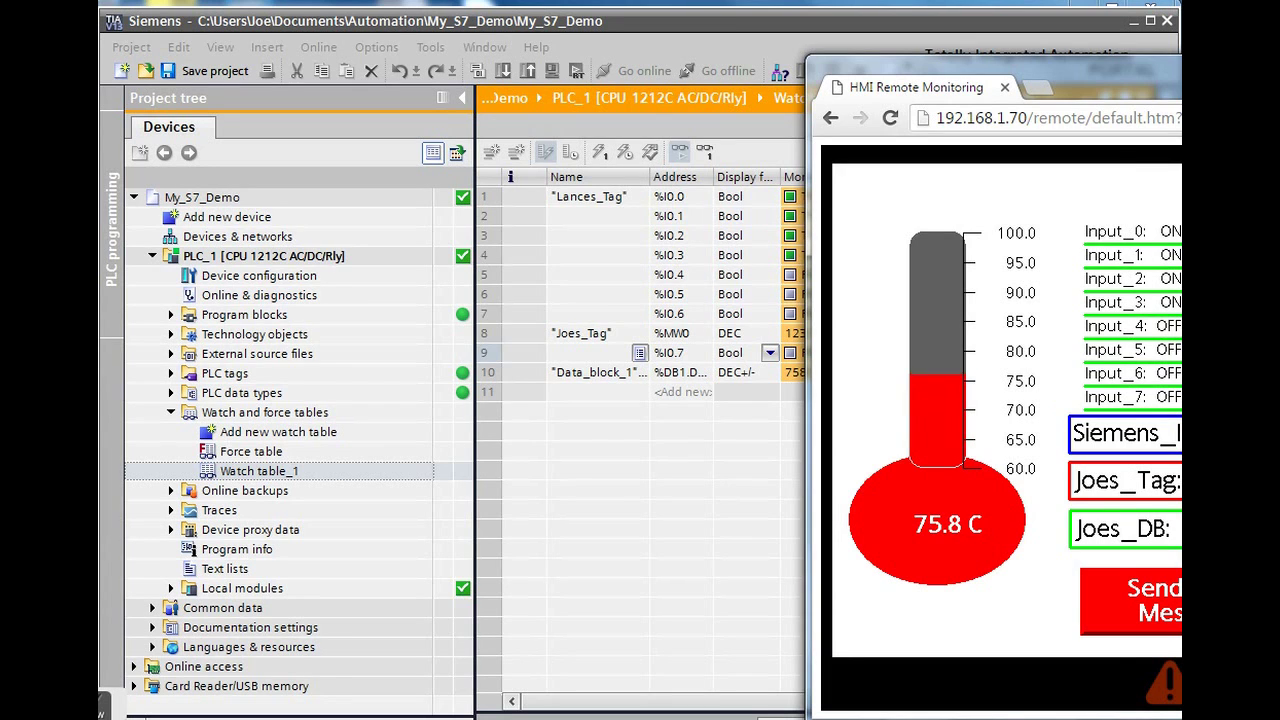
pyautogui.hotkey('alt', 'Tab')
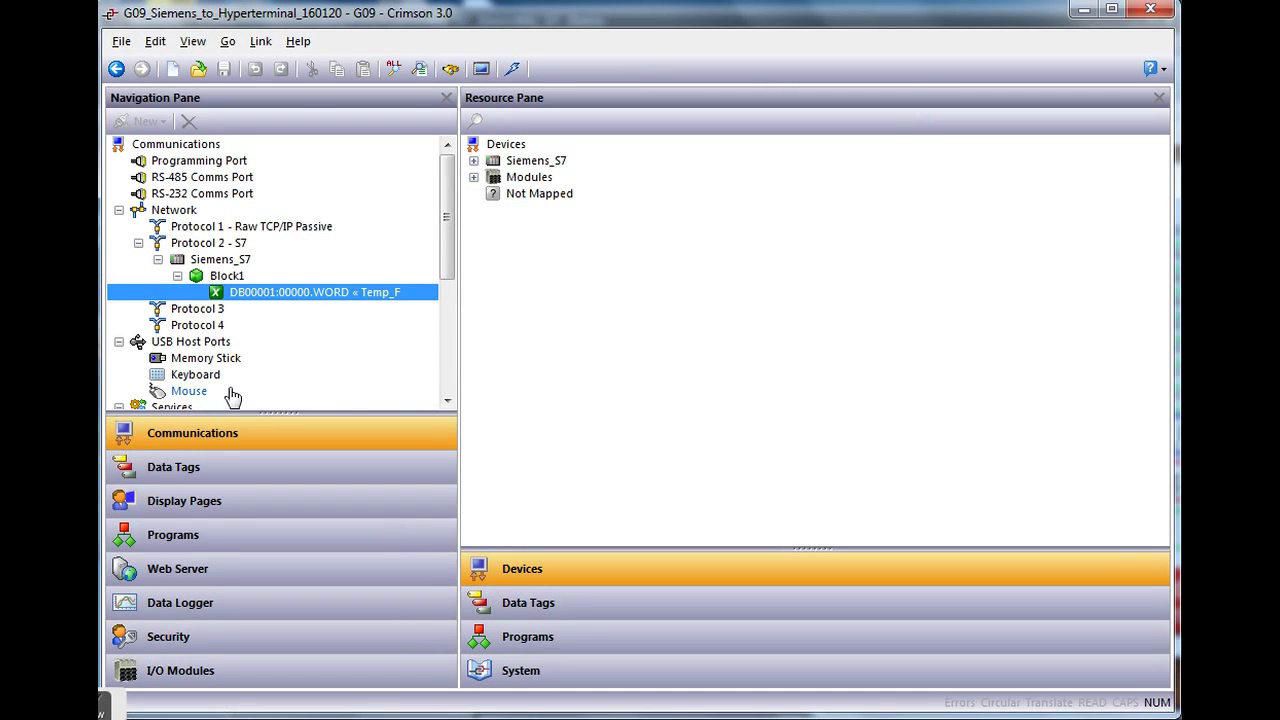
# - Open Page1 and widen its editor so the full PortPrint() title is visible
pyautogui.click(229, 503)
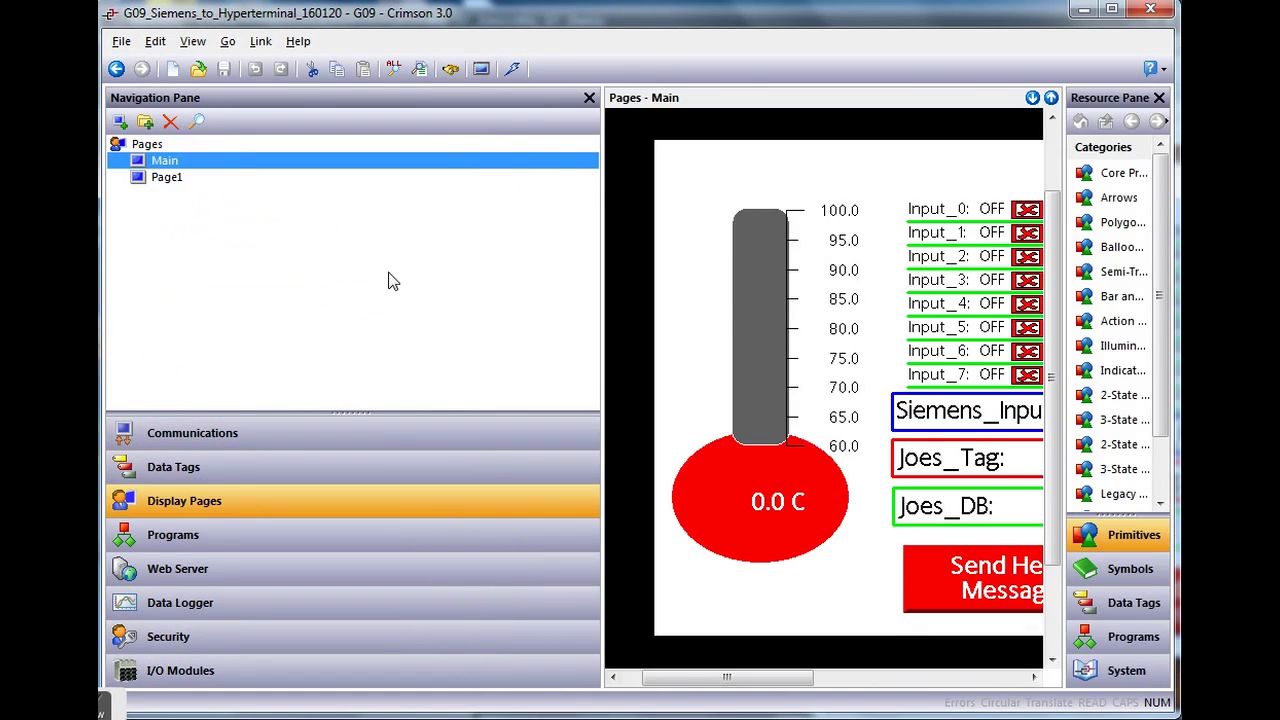
pyautogui.click(160, 180)
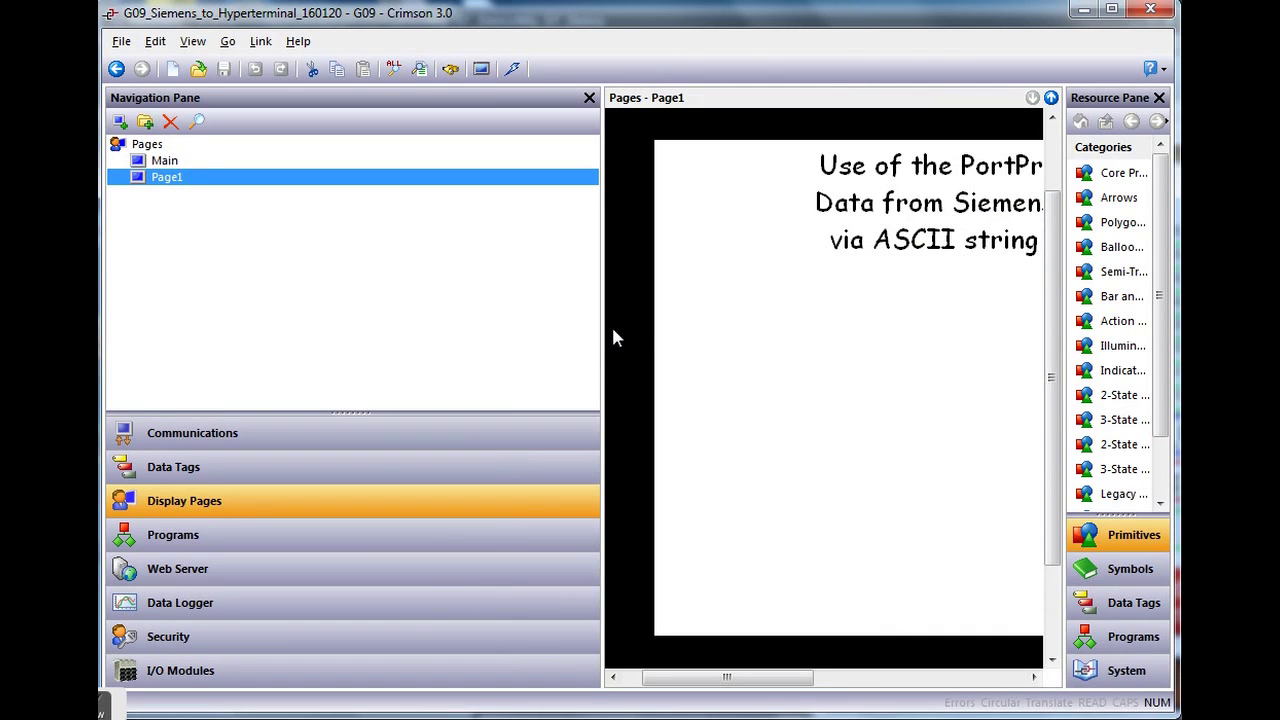
pyautogui.moveTo(604, 335); pyautogui.dragTo(357, 335)
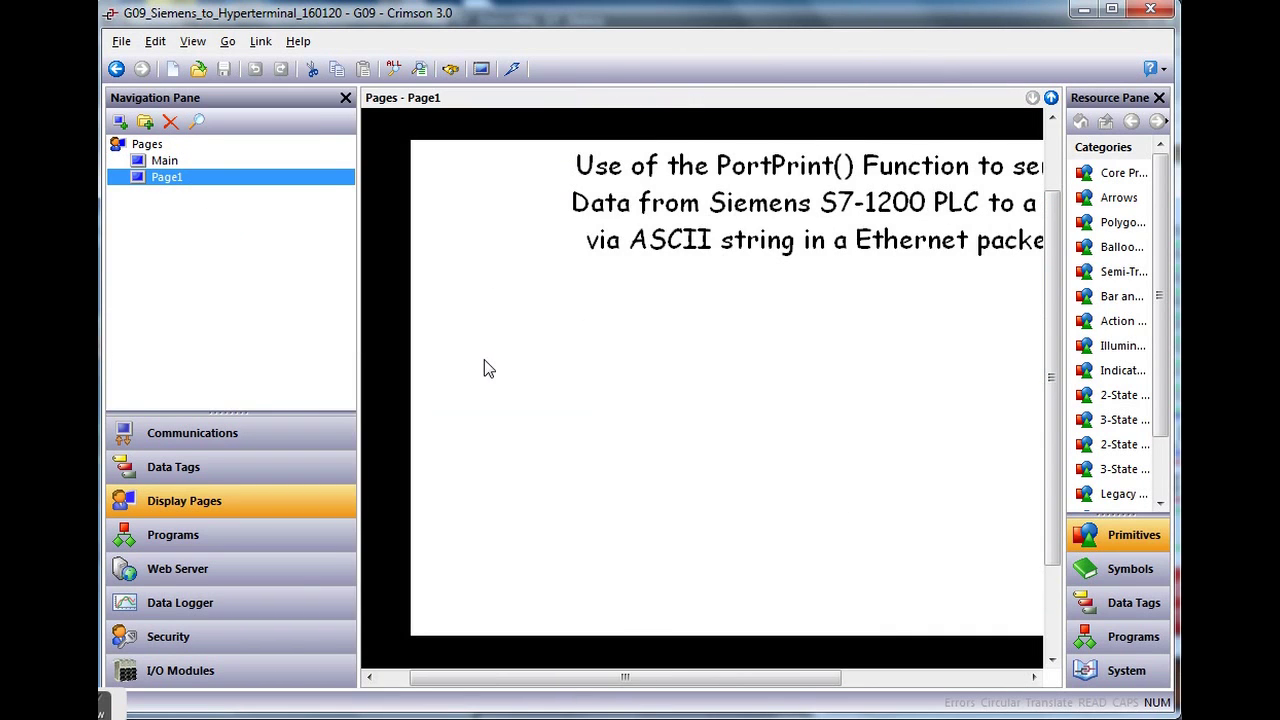
pyautogui.click(1159, 97)
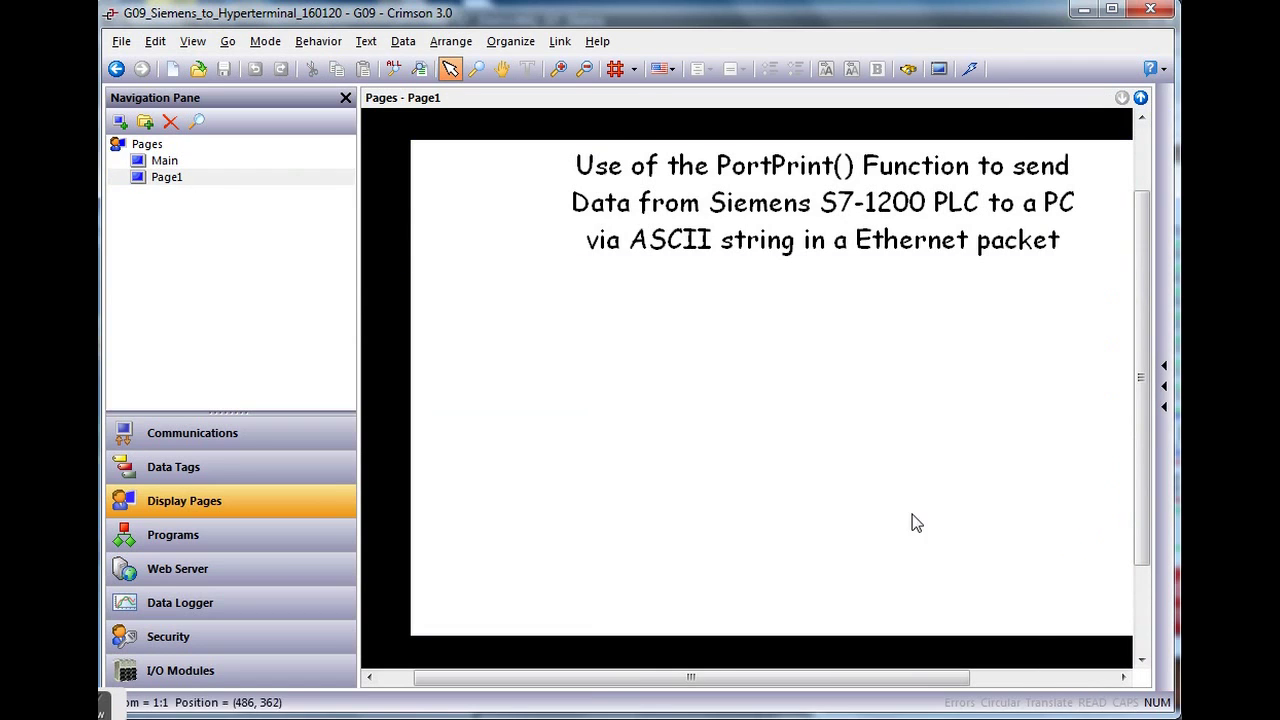